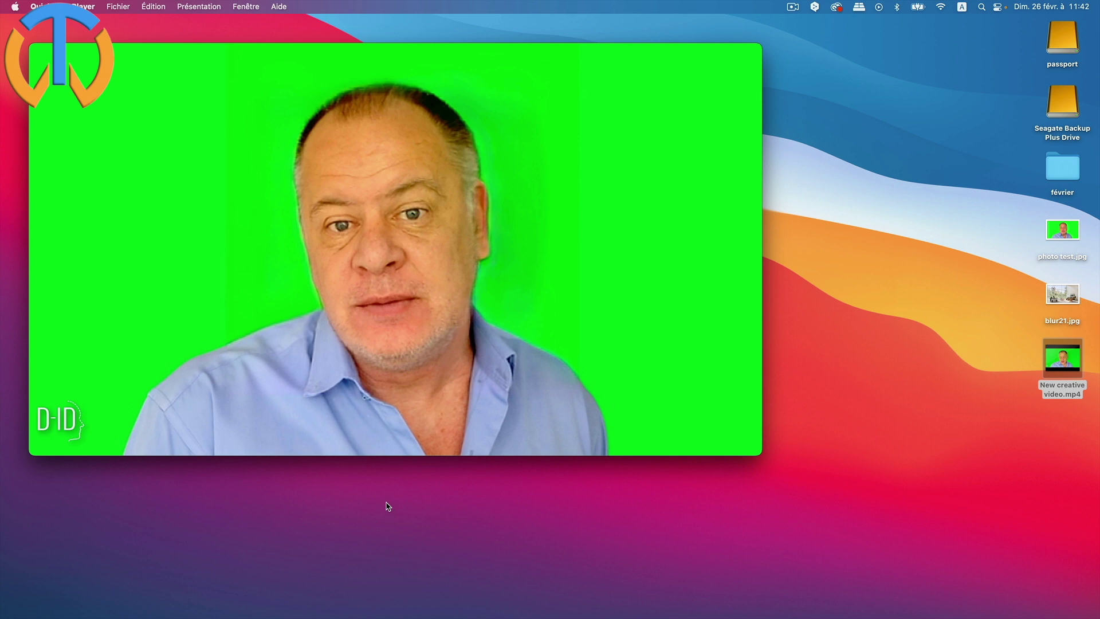
Close the video player window and start a new project in CapCut
left_click(36, 51)
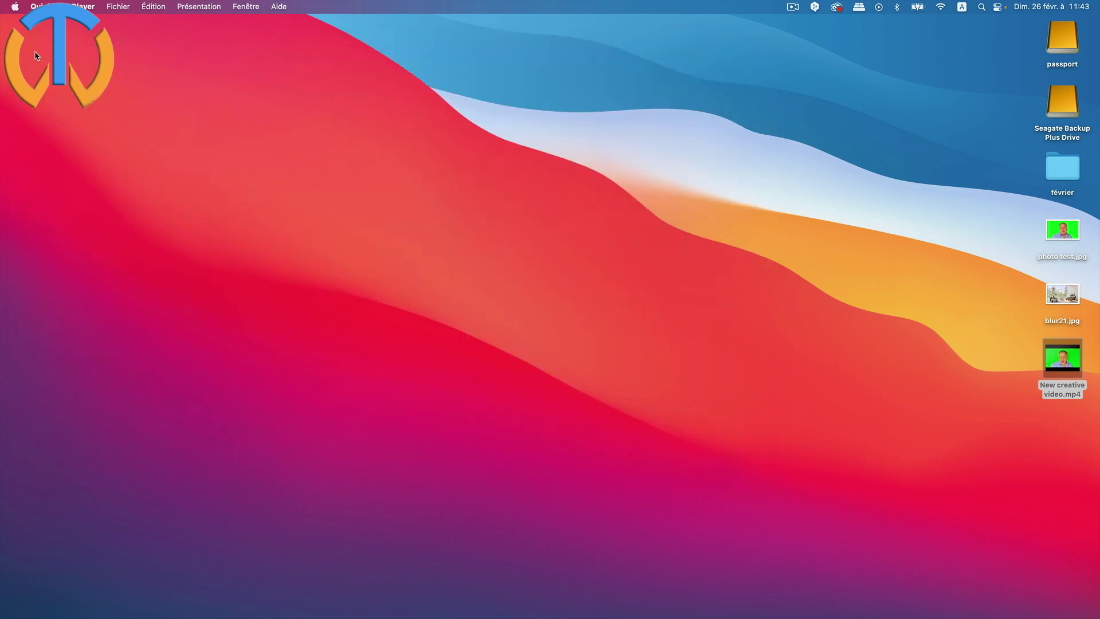
mouse_move(1095, 156)
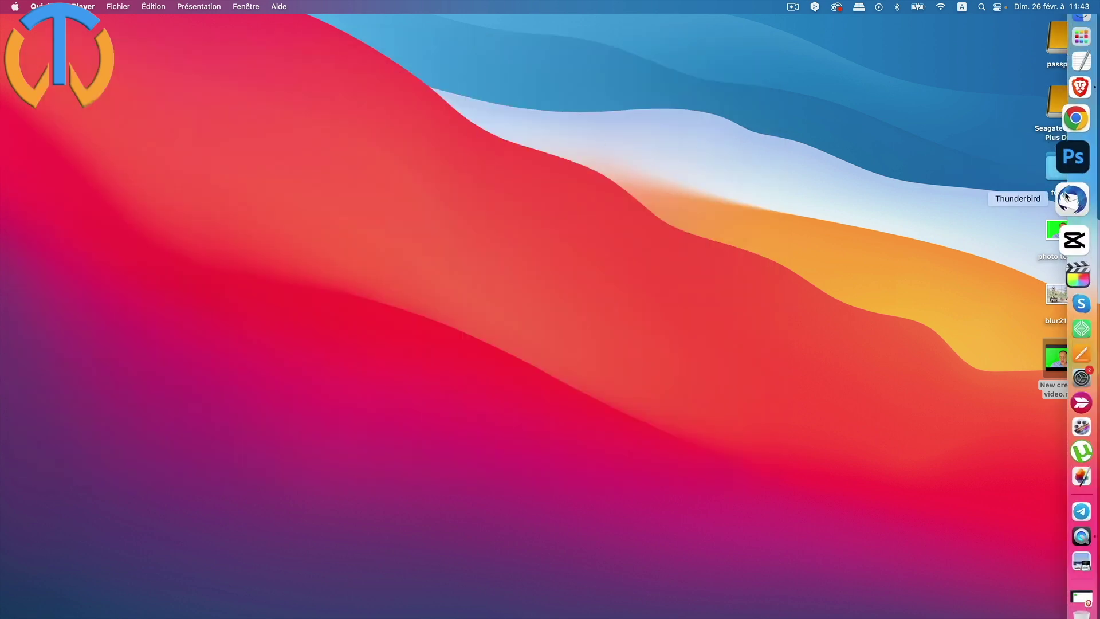
left_click(1073, 222)
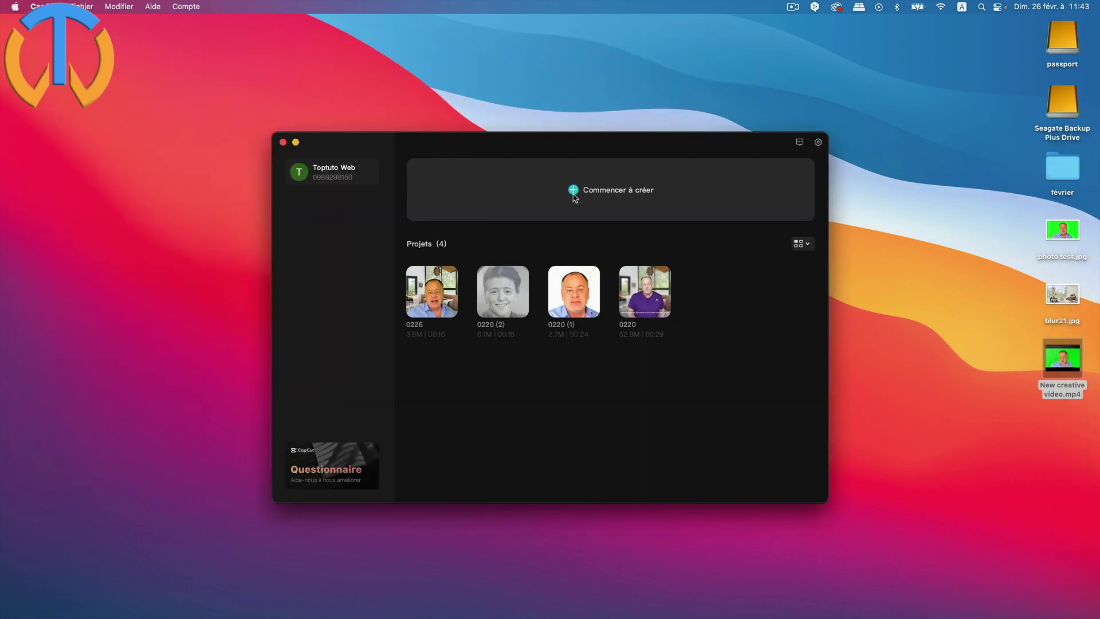
left_click(605, 198)
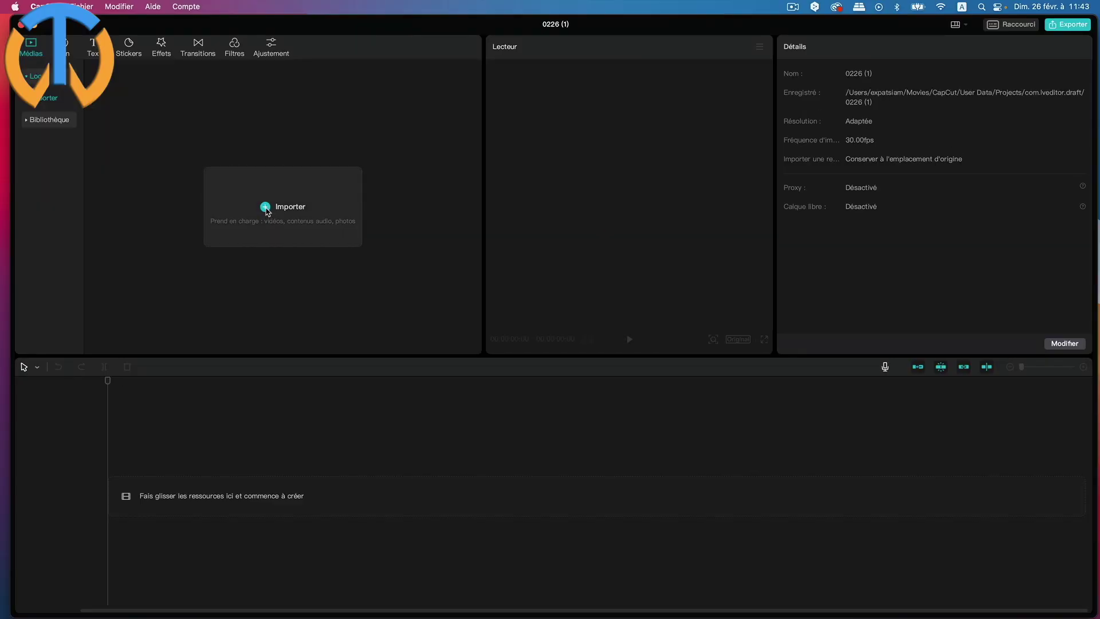
Import blur21.jpg and New creative video.mp4 from the Bureau folder into the project media
left_click(265, 207)
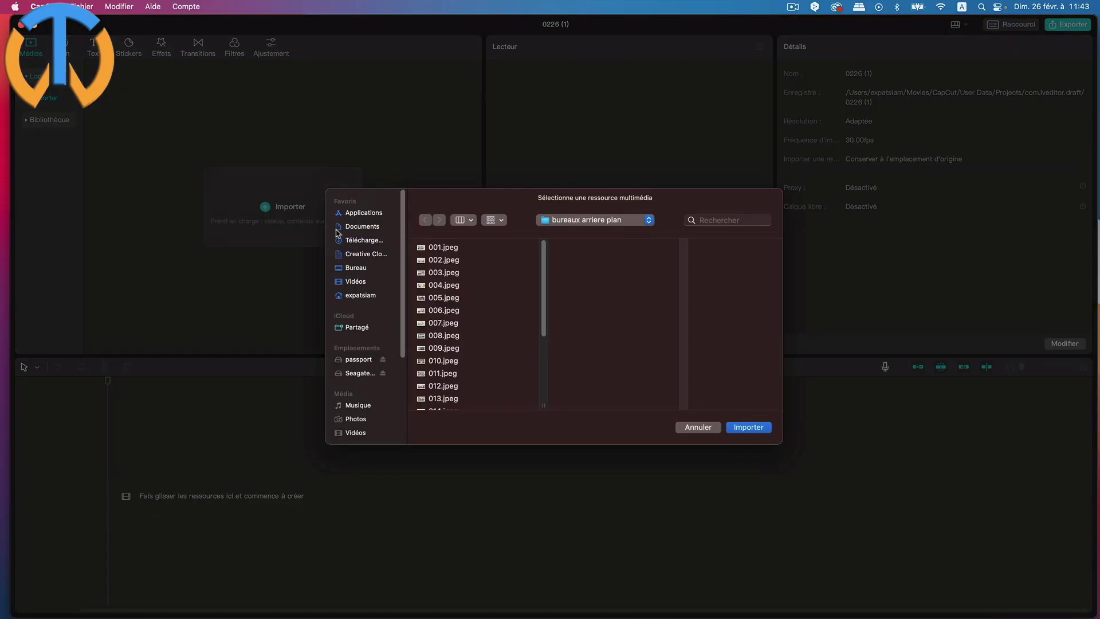
left_click(356, 268)
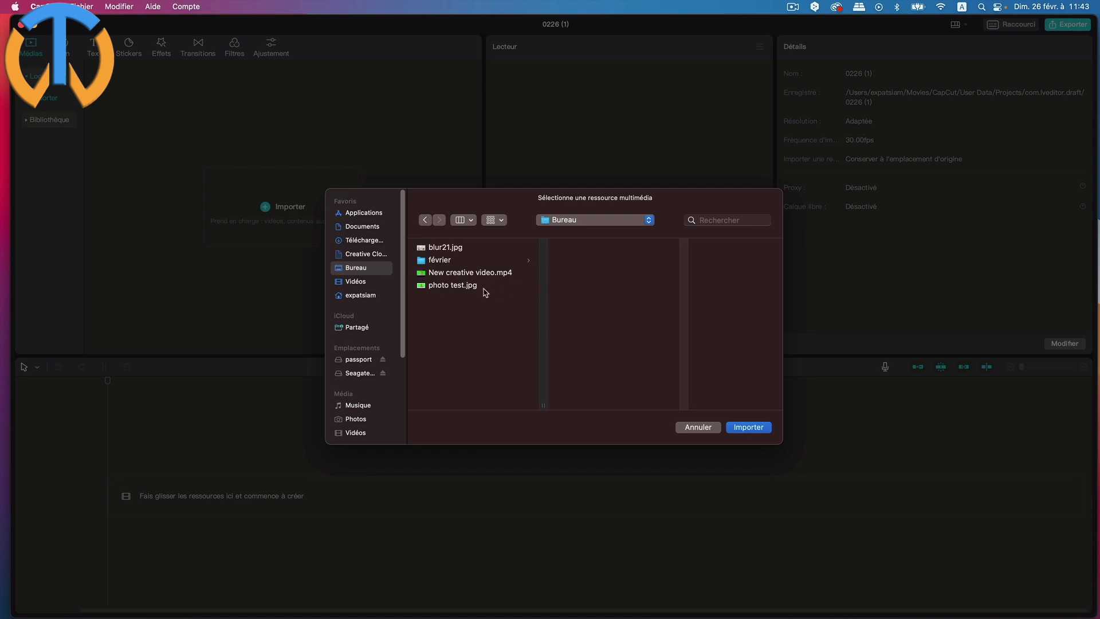
left_click(461, 253)
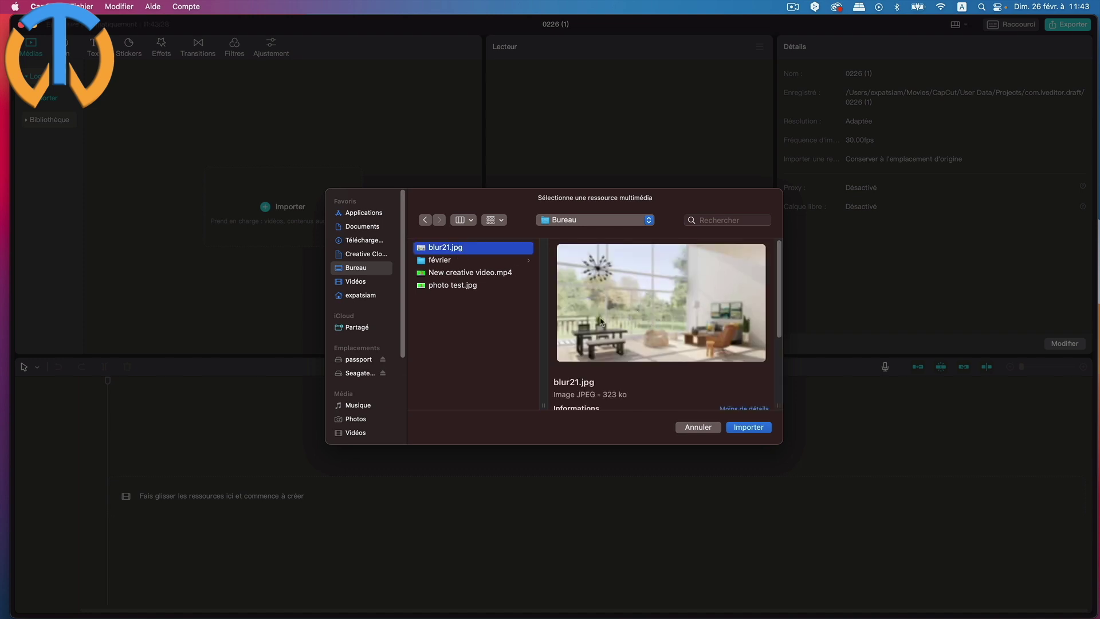
left_click(499, 274, "super")
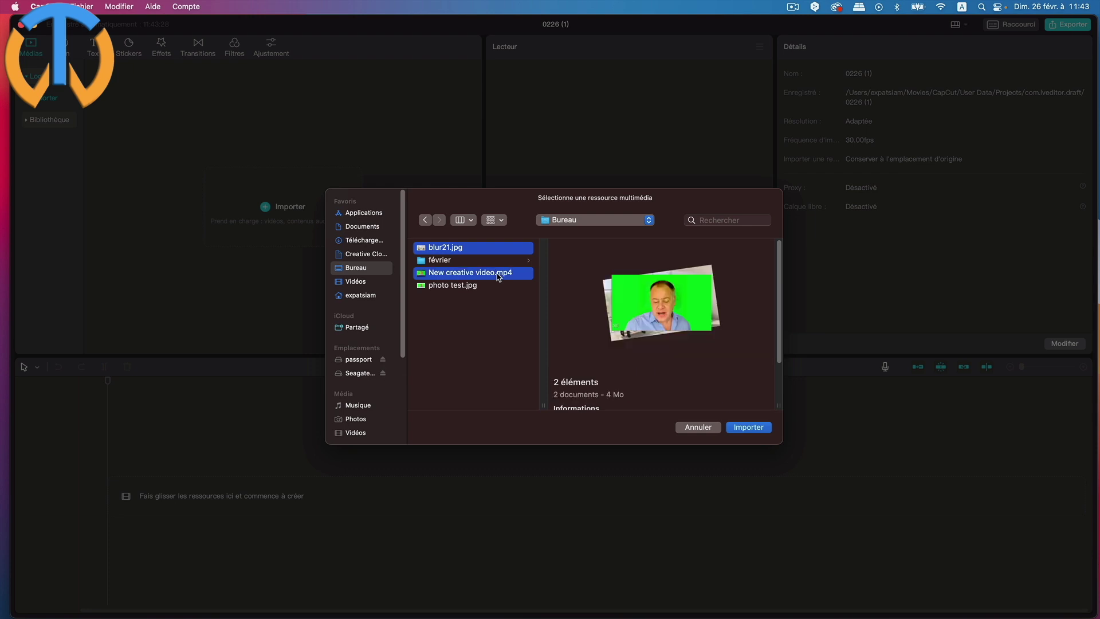
left_click(750, 426)
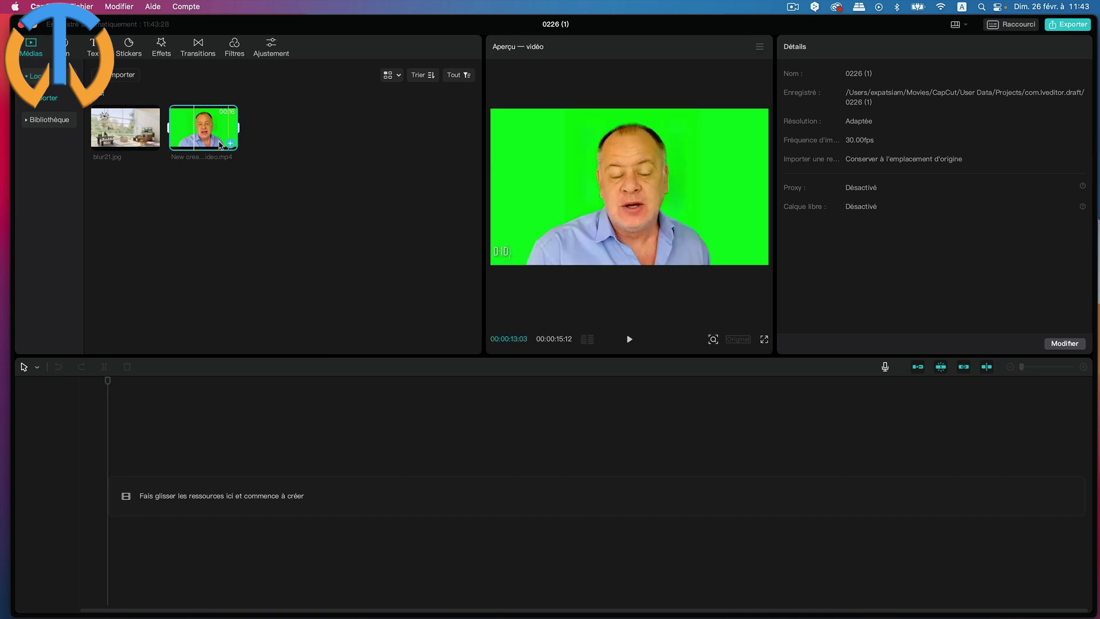
Place New creative video.mp4 on a track above blur21.jpg in the timeline and extend the image to the video's full length
left_click(152, 143)
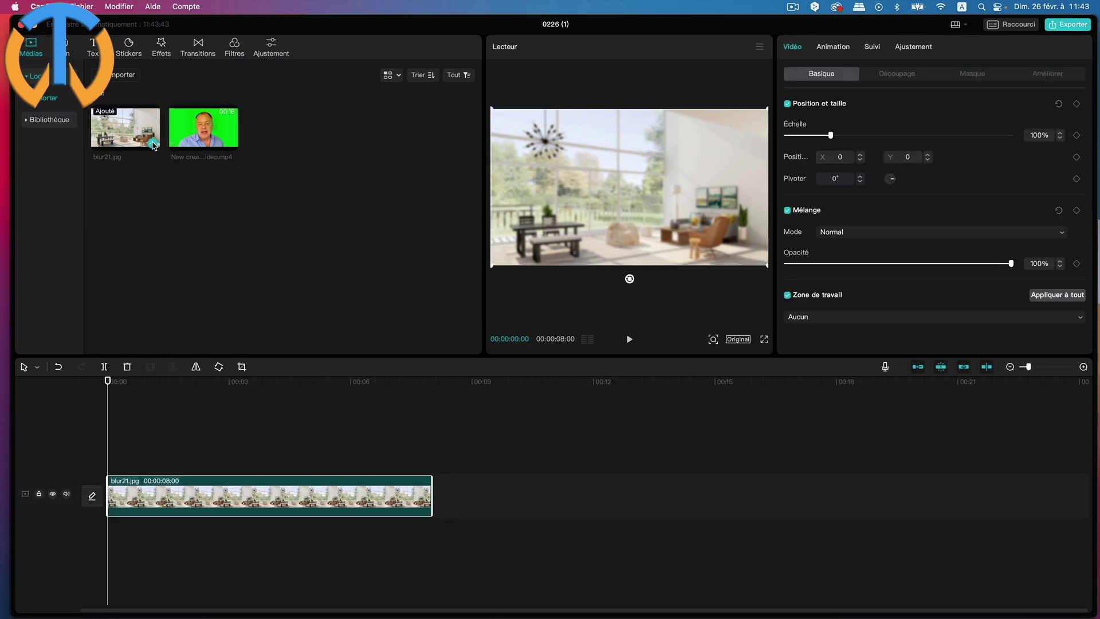
left_click(232, 145)
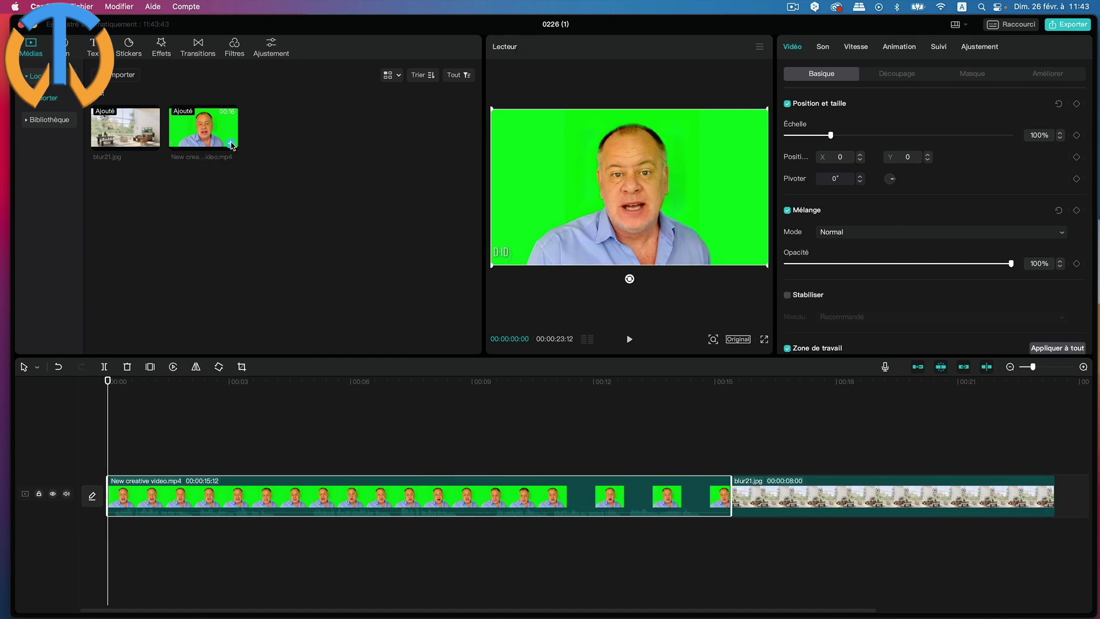
left_click_drag(356, 496, 356, 452)
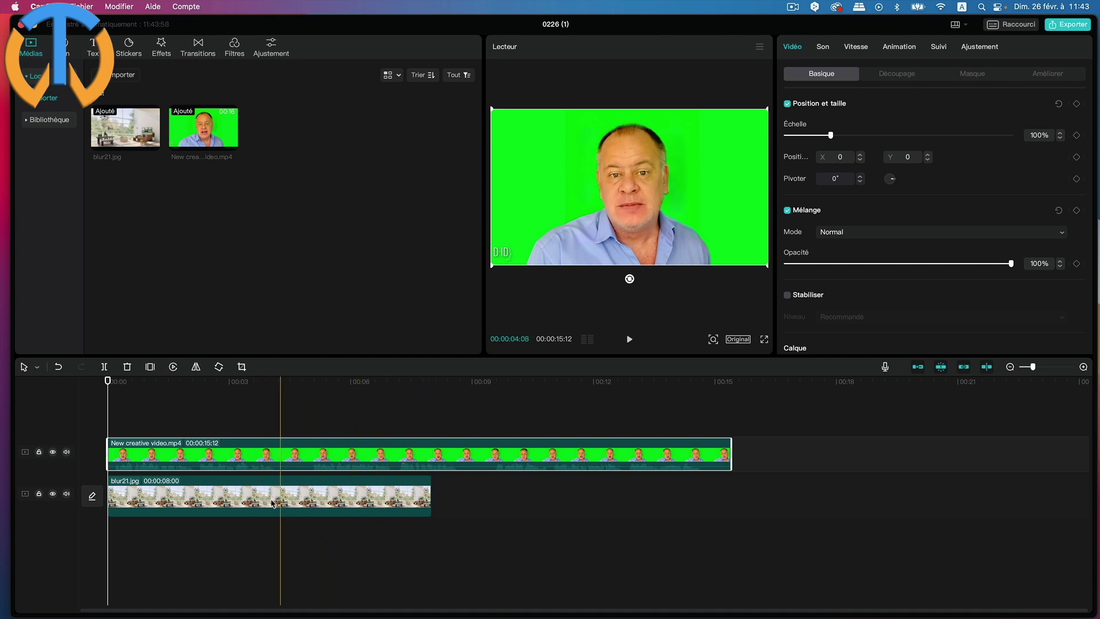
left_click_drag(431, 502, 729, 496)
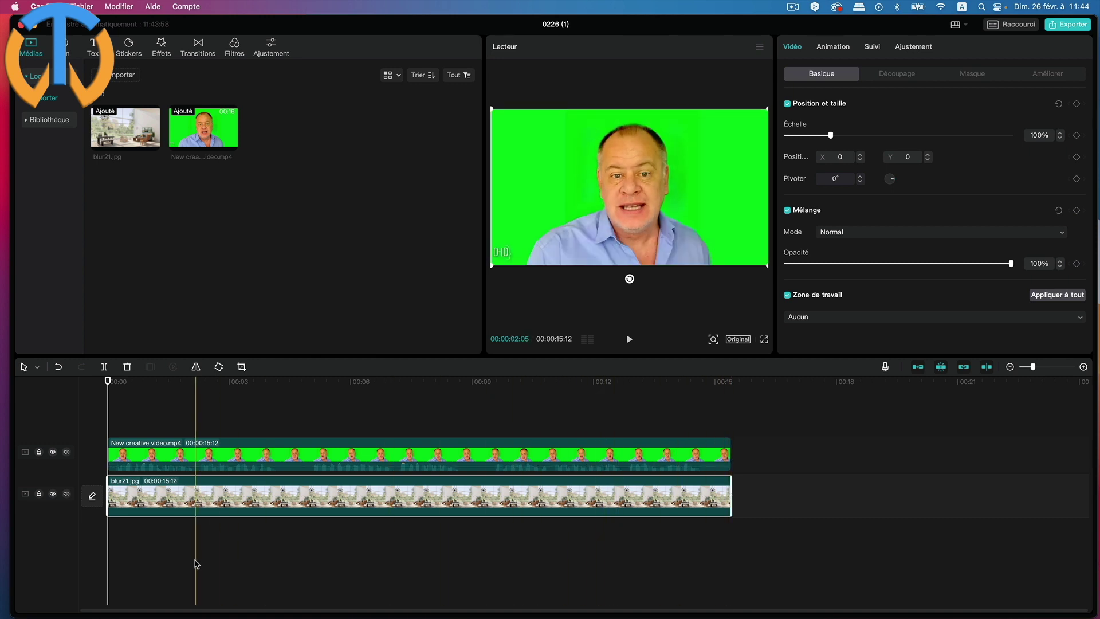
Crop both sides and the upper edge of the green-screen clip close to the speaker, cutting out the D-ID logo
left_click(179, 440)
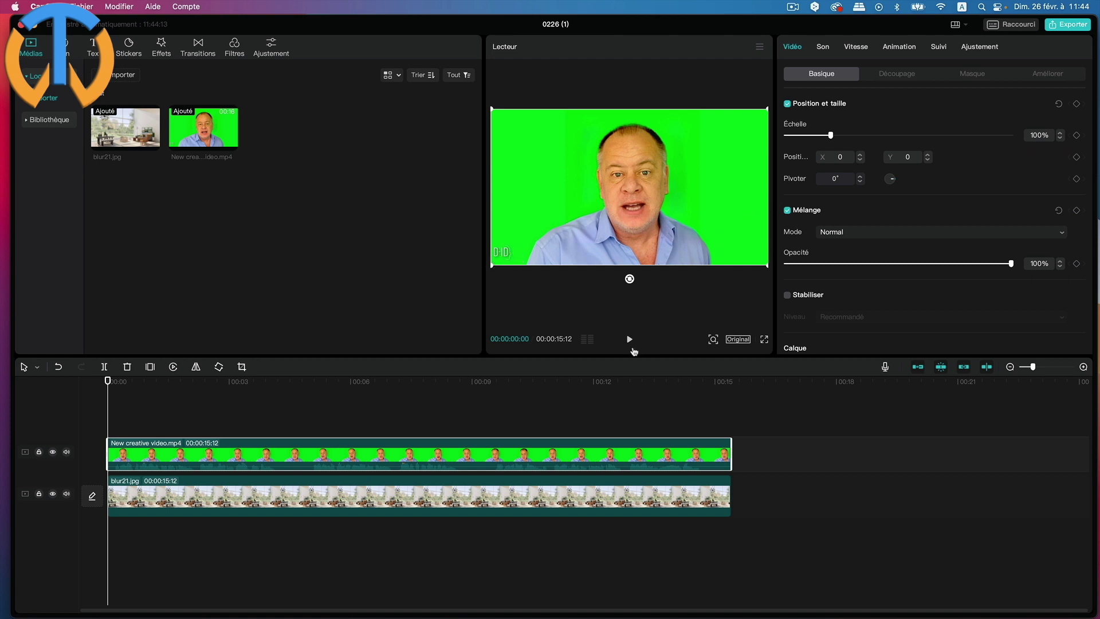
left_click(242, 367)
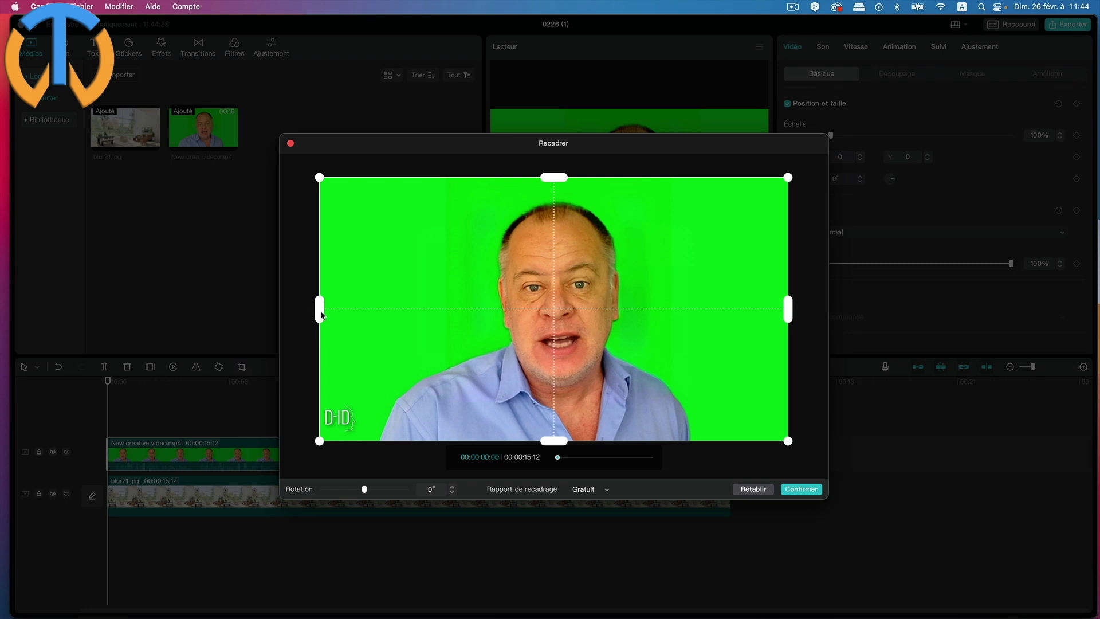
left_click_drag(322, 313, 372, 312)
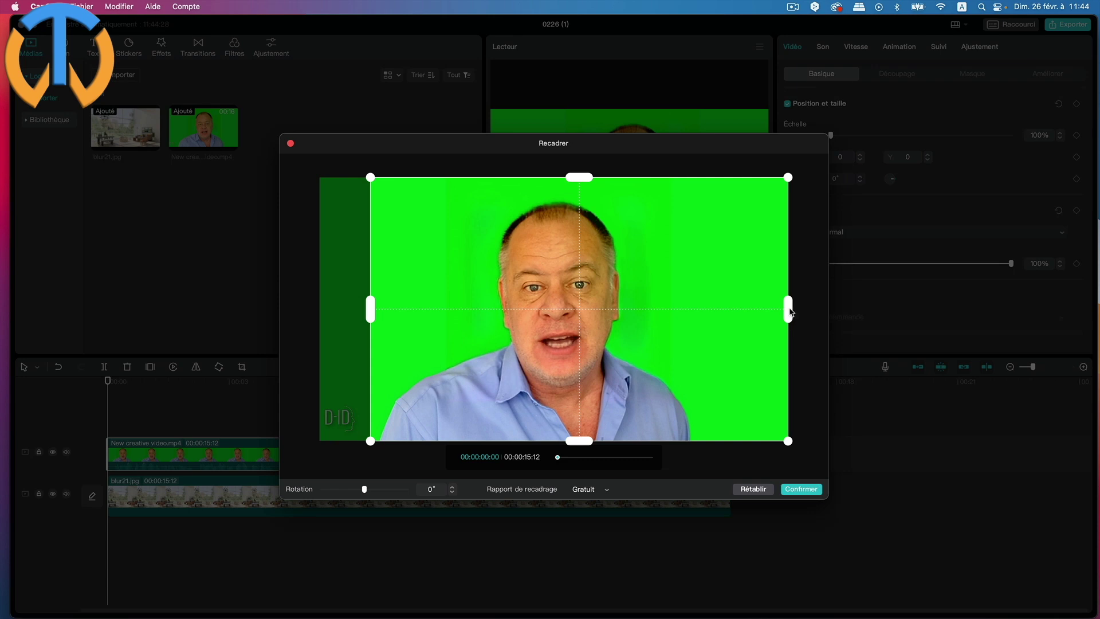
left_click_drag(789, 311, 700, 321)
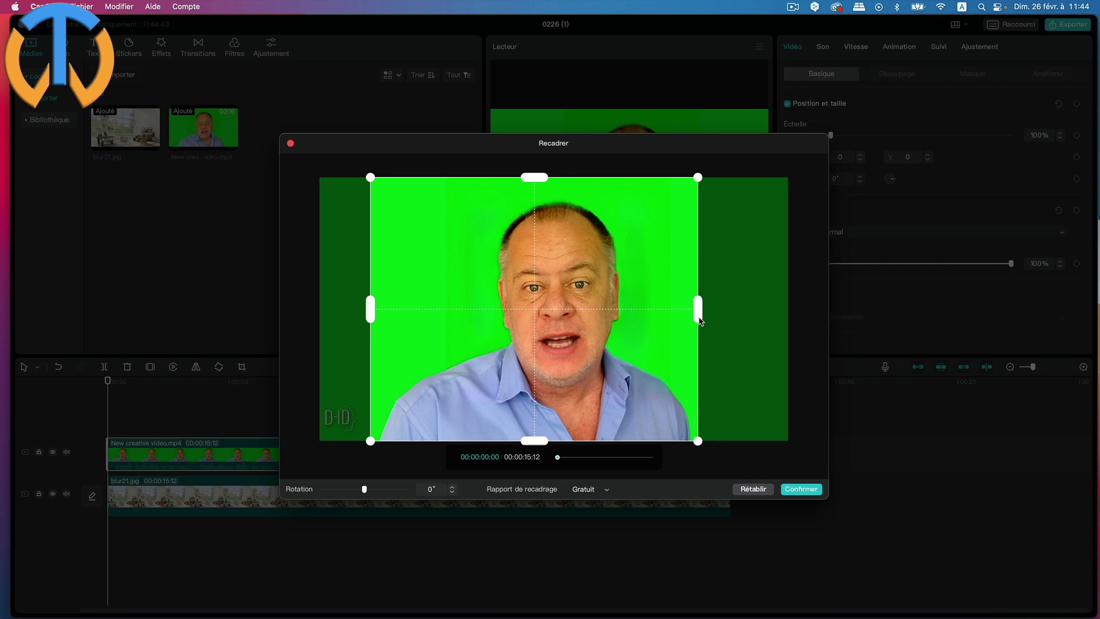
left_click_drag(537, 181, 537, 196)
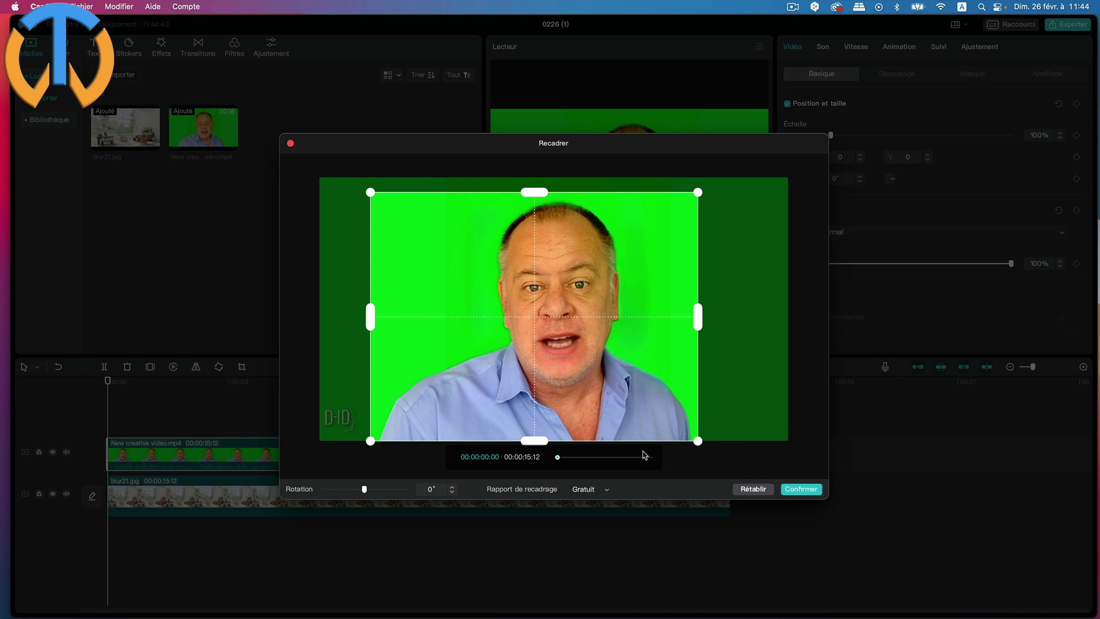
left_click(807, 491)
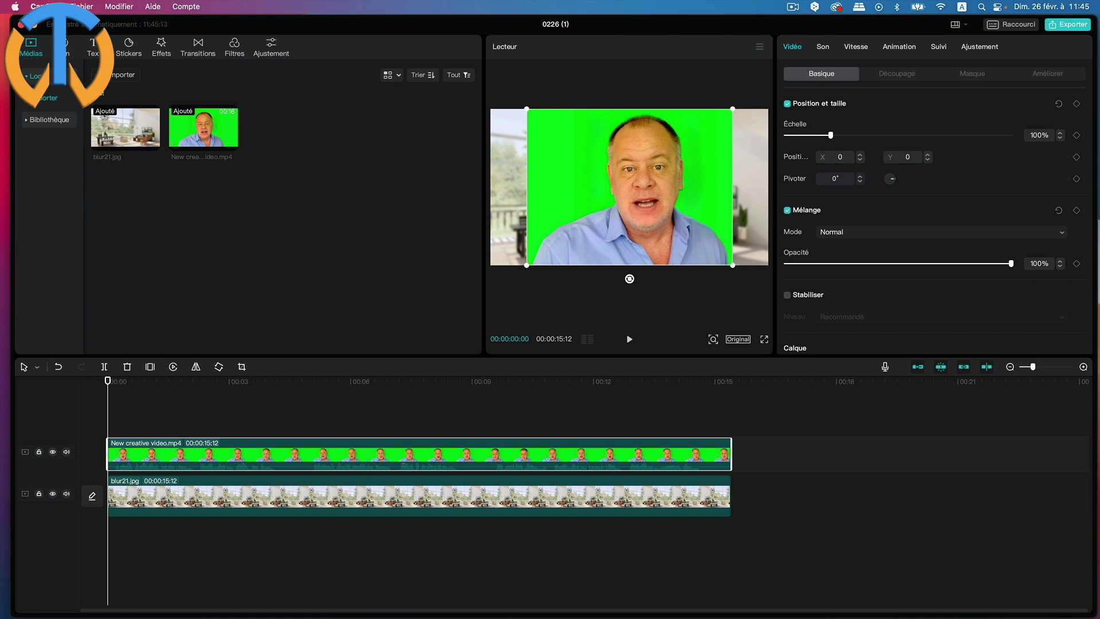
Enable Clé Chroma on the green-screen clip and sample the green background as the key colour
left_click(896, 76)
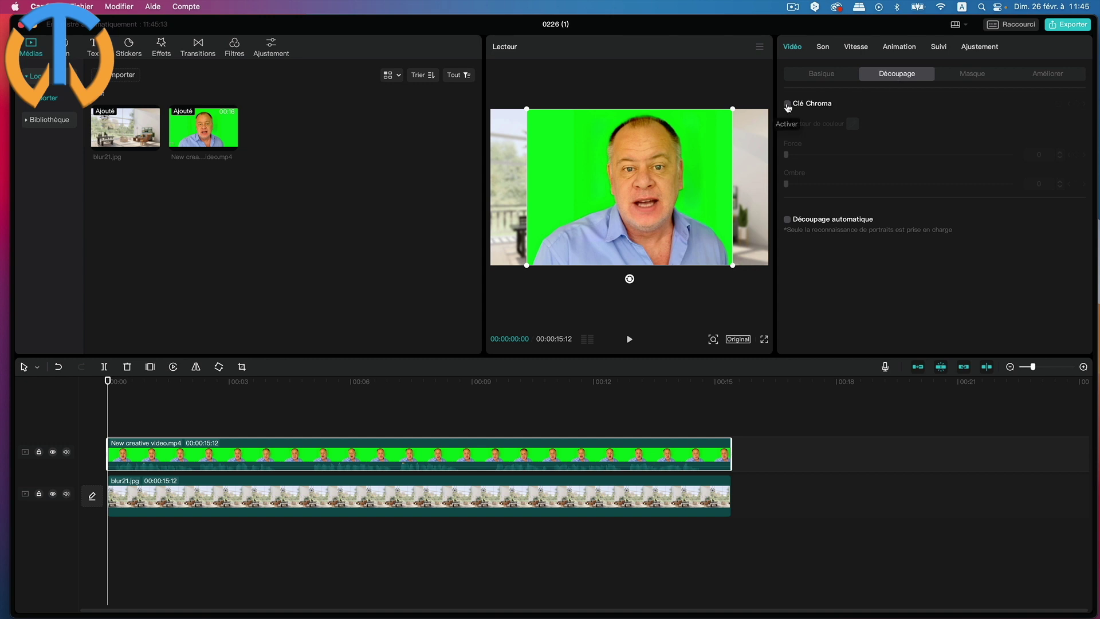
left_click(787, 104)
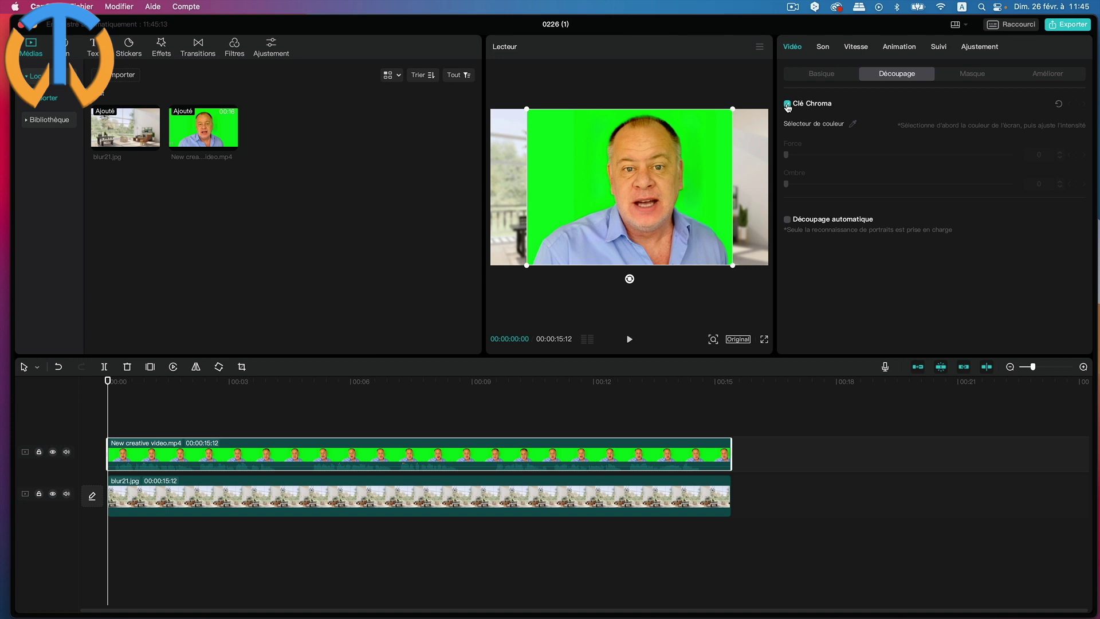
left_click(852, 125)
left_click(717, 173)
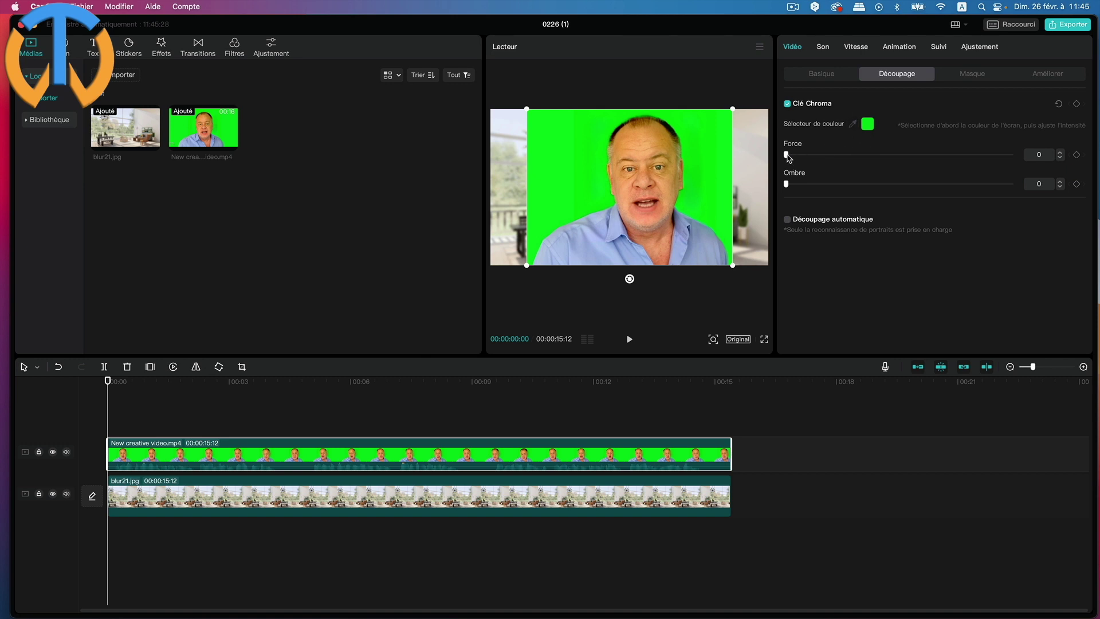
Set the chroma key's Force to 70 and Ombre to 11
left_click_drag(787, 156, 812, 156)
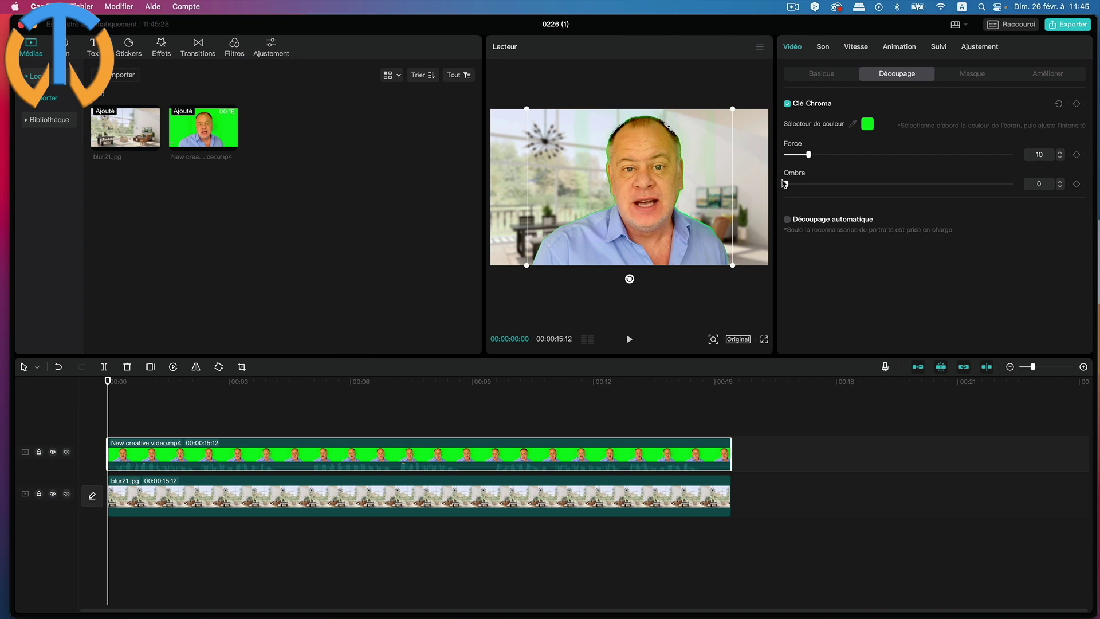
left_click_drag(786, 185, 829, 154)
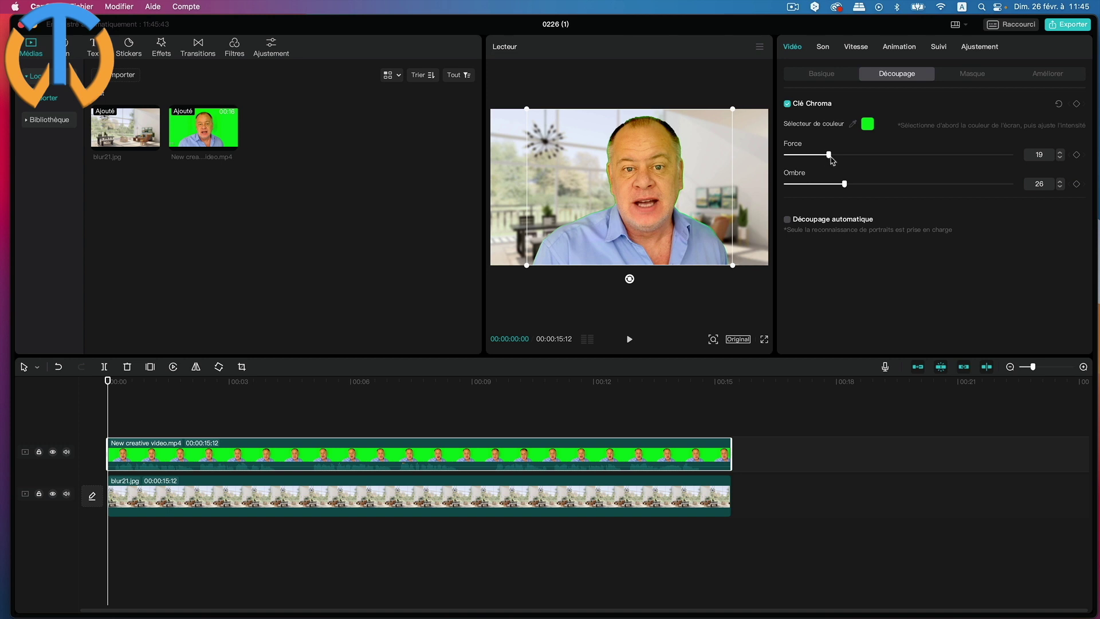
left_click_drag(828, 154, 943, 156)
left_click_drag(844, 184, 810, 184)
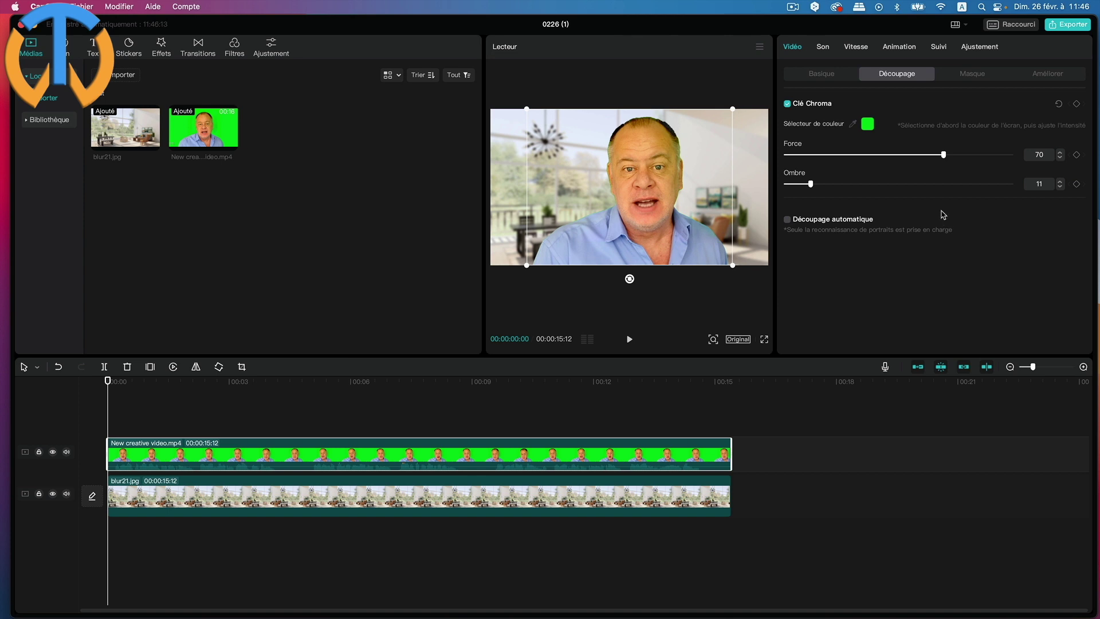
Scale the speaker clip to 76% and reposition it at about X -442, Y -259 against the lower edge of the frame
left_click(821, 77)
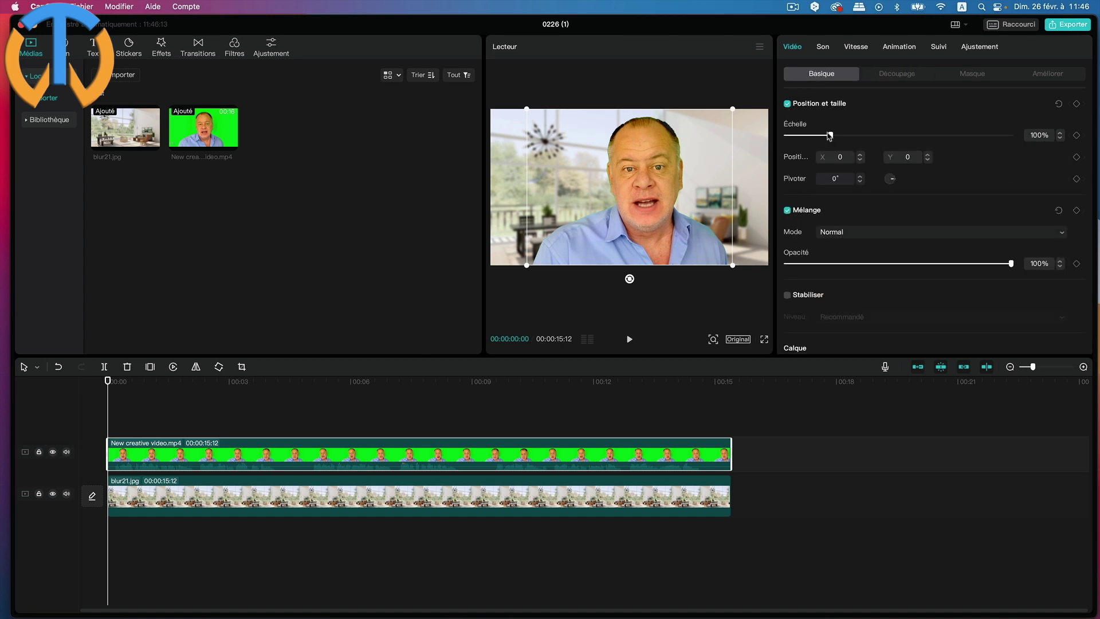
left_click_drag(829, 136, 819, 138)
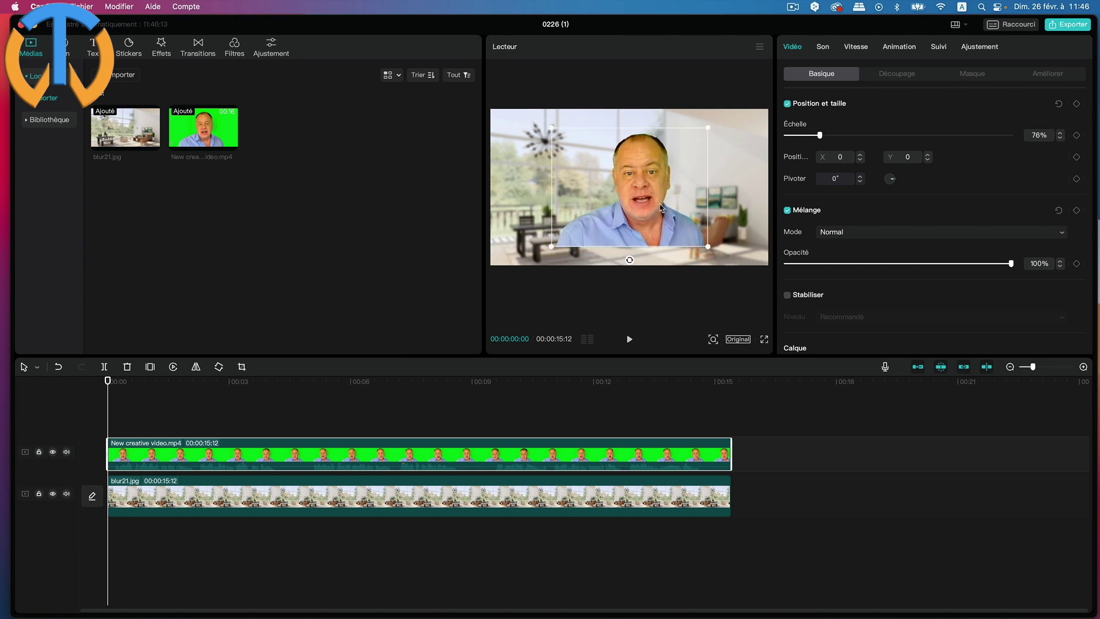
left_click_drag(654, 201, 620, 214)
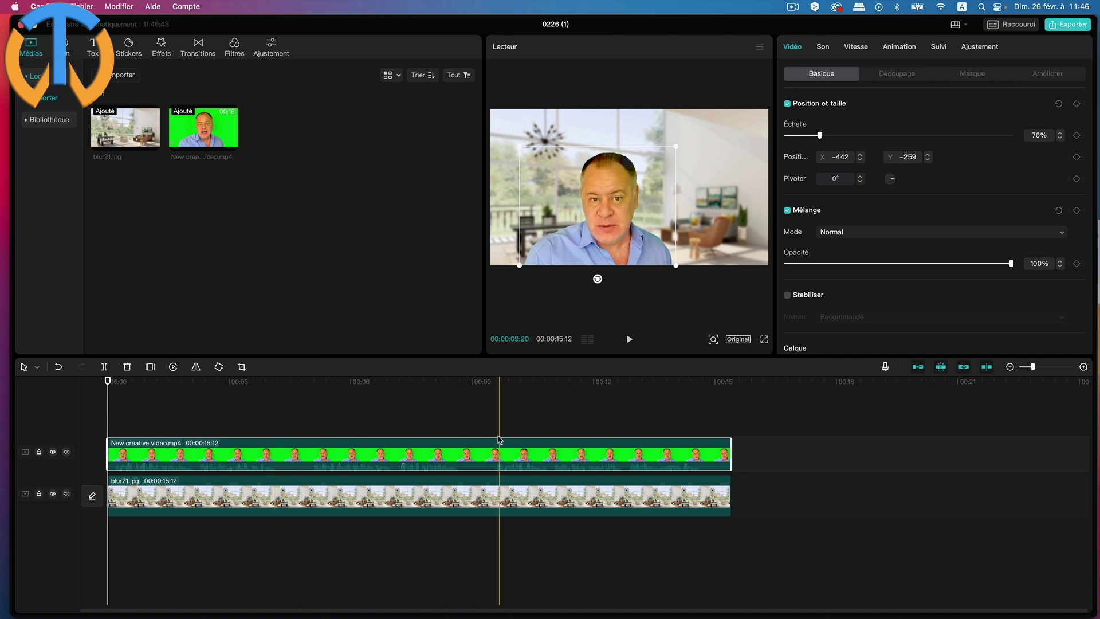
Play the composite in full screen to check the keyed speaker, return to the editor and stop playback
left_click(764, 340)
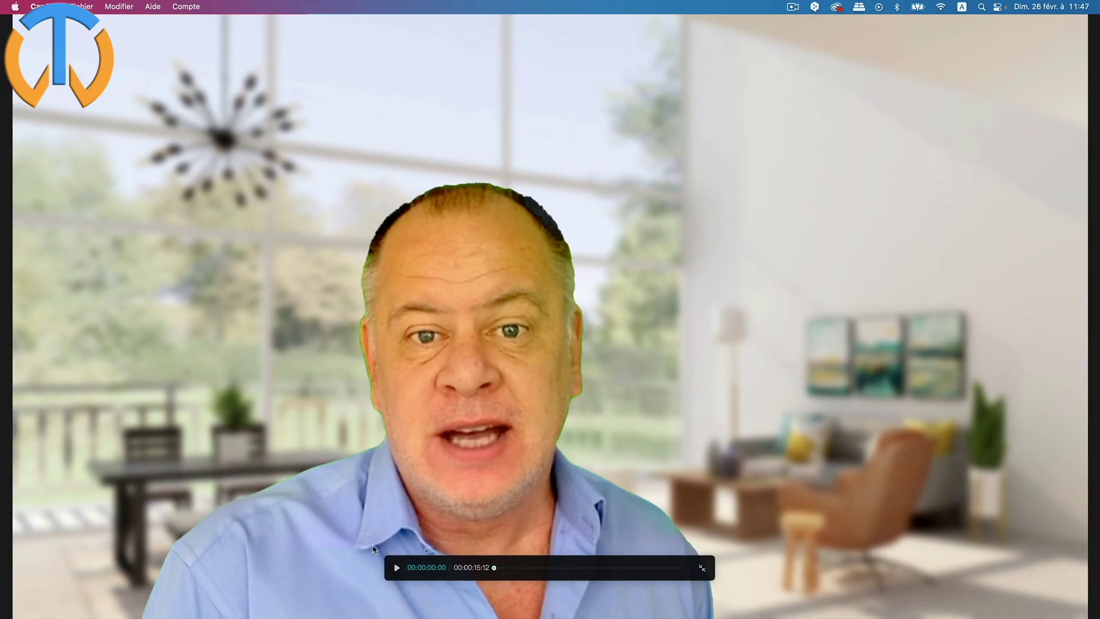
left_click(399, 567)
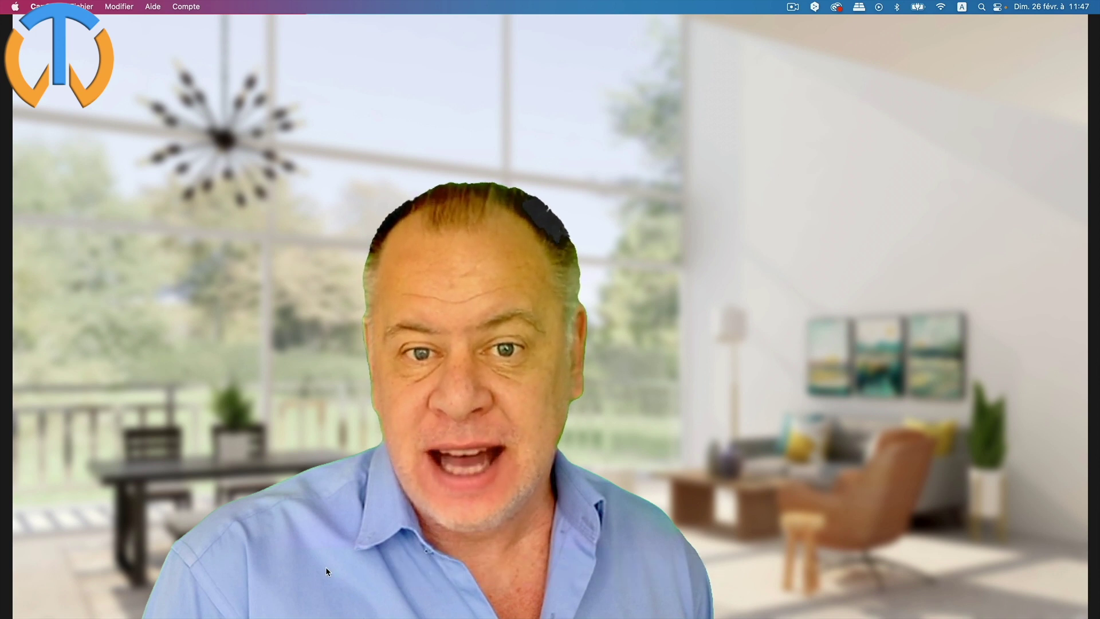
mouse_move(710, 572)
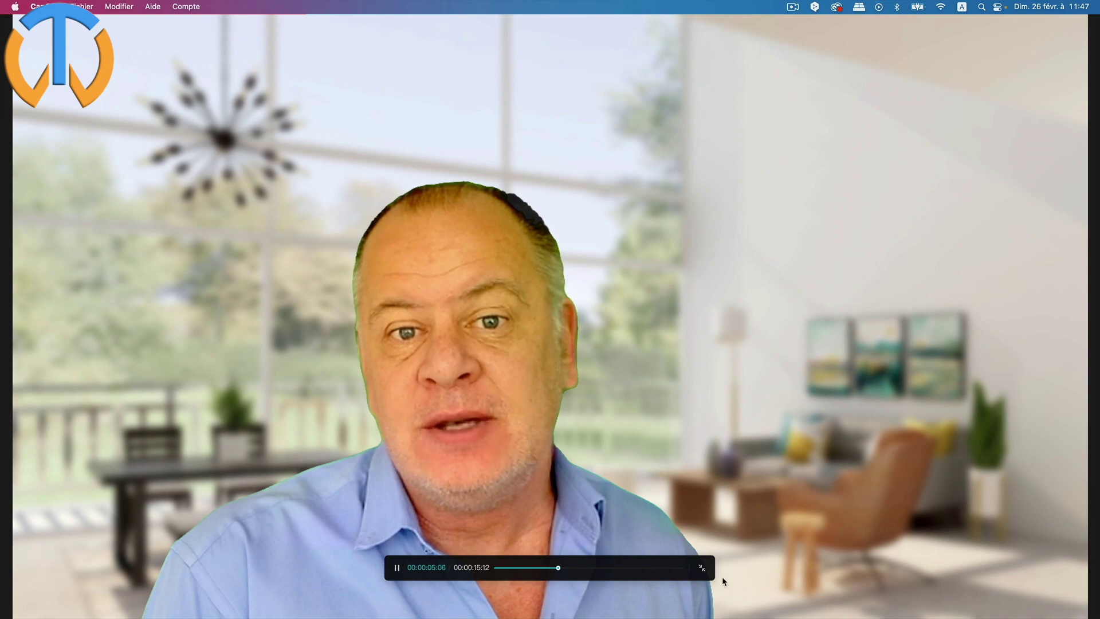
left_click(706, 571)
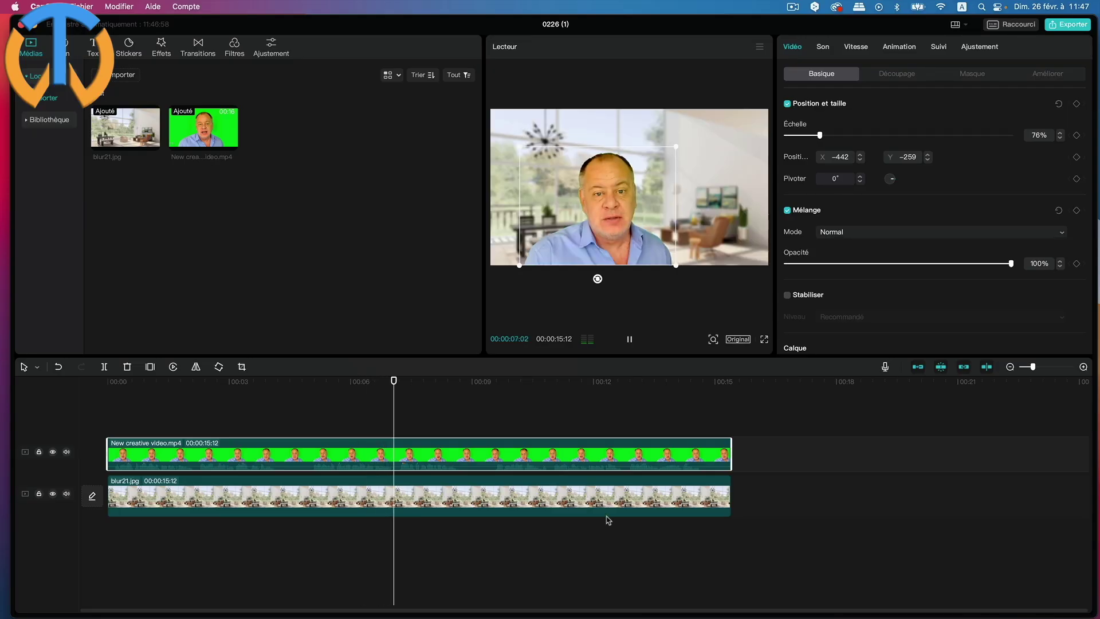
left_click(629, 340)
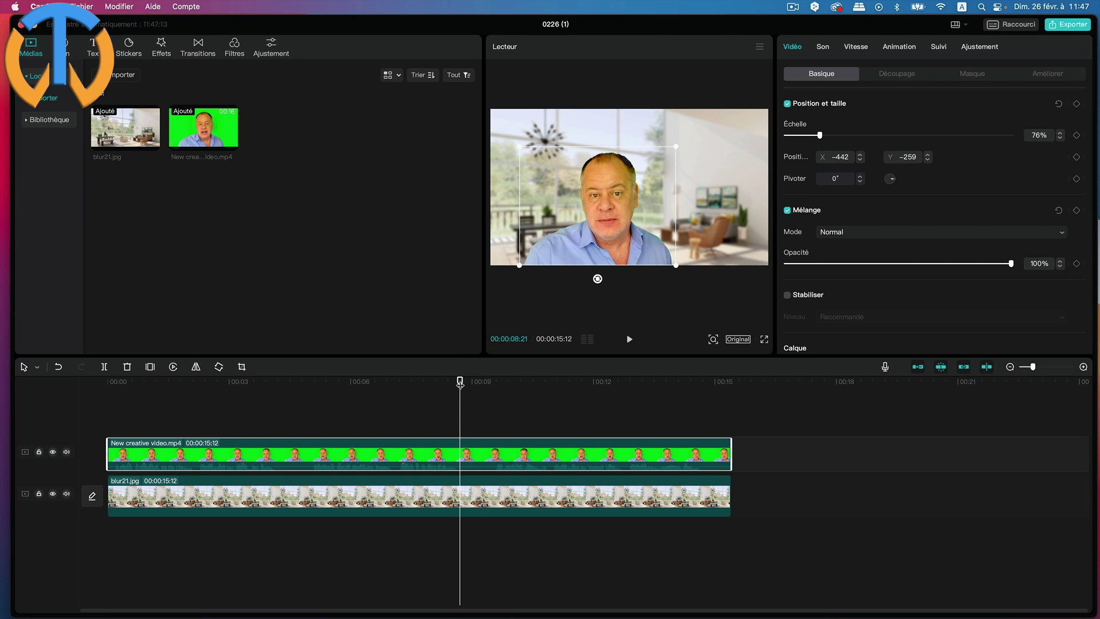
Return to the start of the timeline and generate automatic subtitles with Anglais as the language
left_click_drag(460, 382, 90, 388)
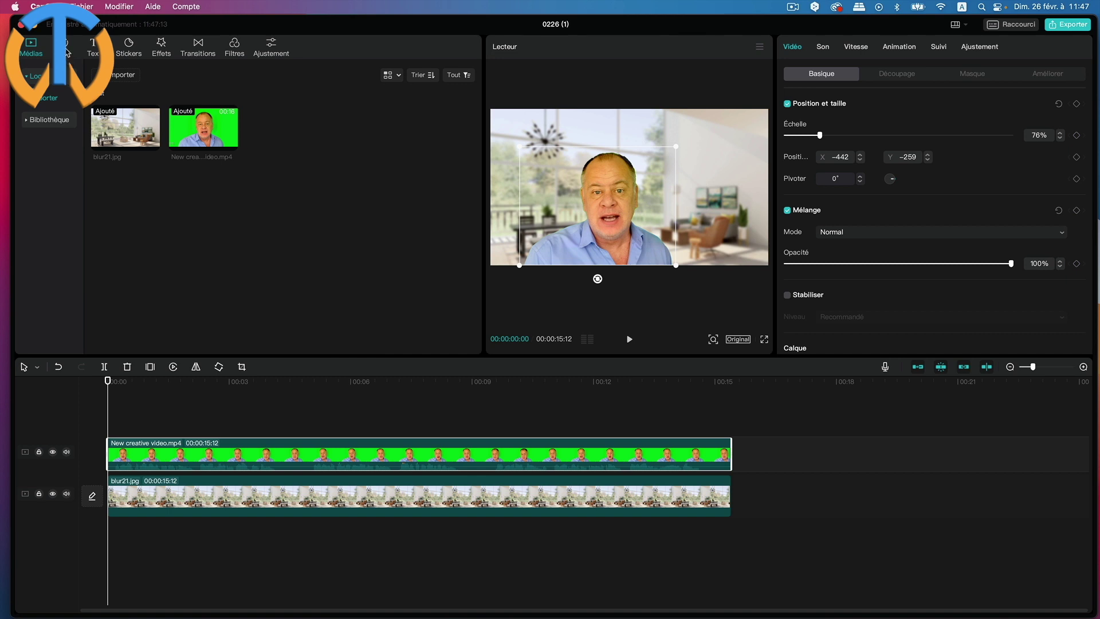
left_click(93, 47)
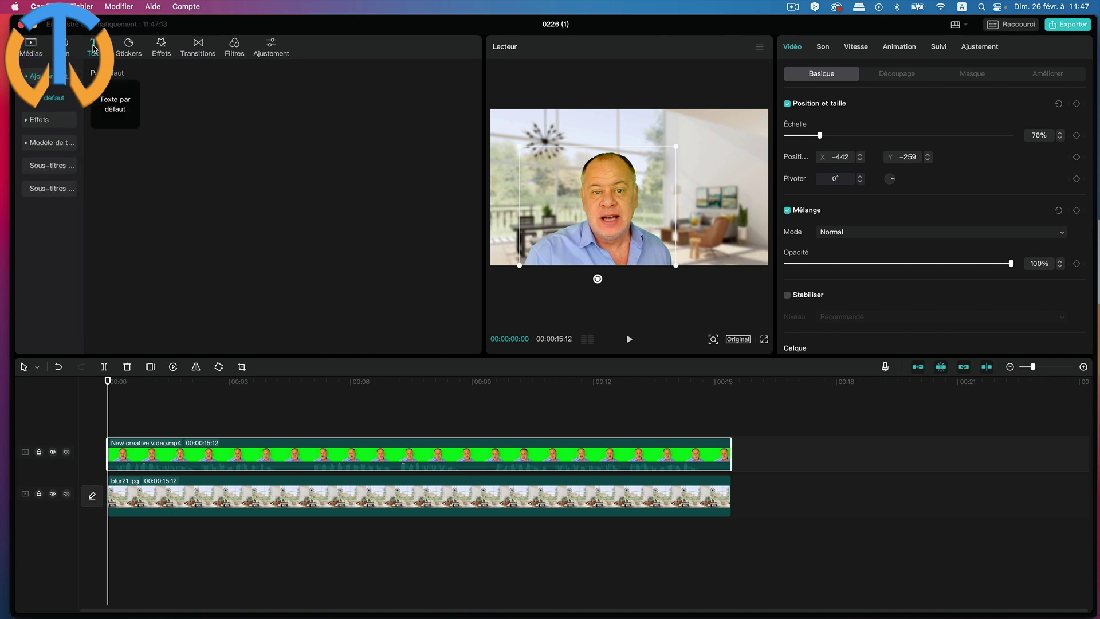
left_click(51, 166)
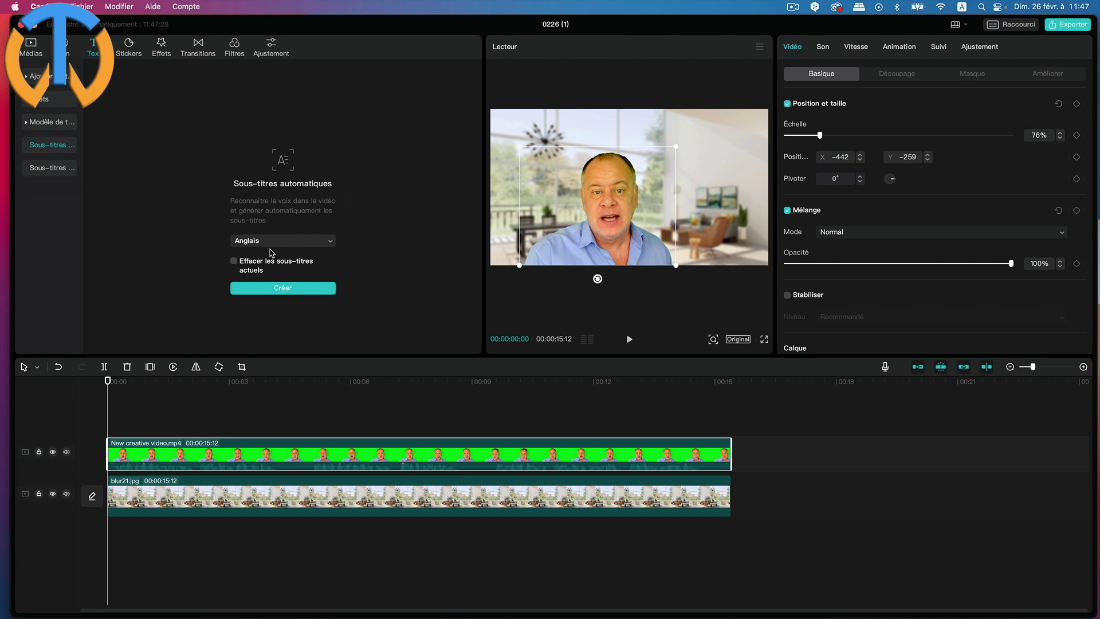
left_click(276, 291)
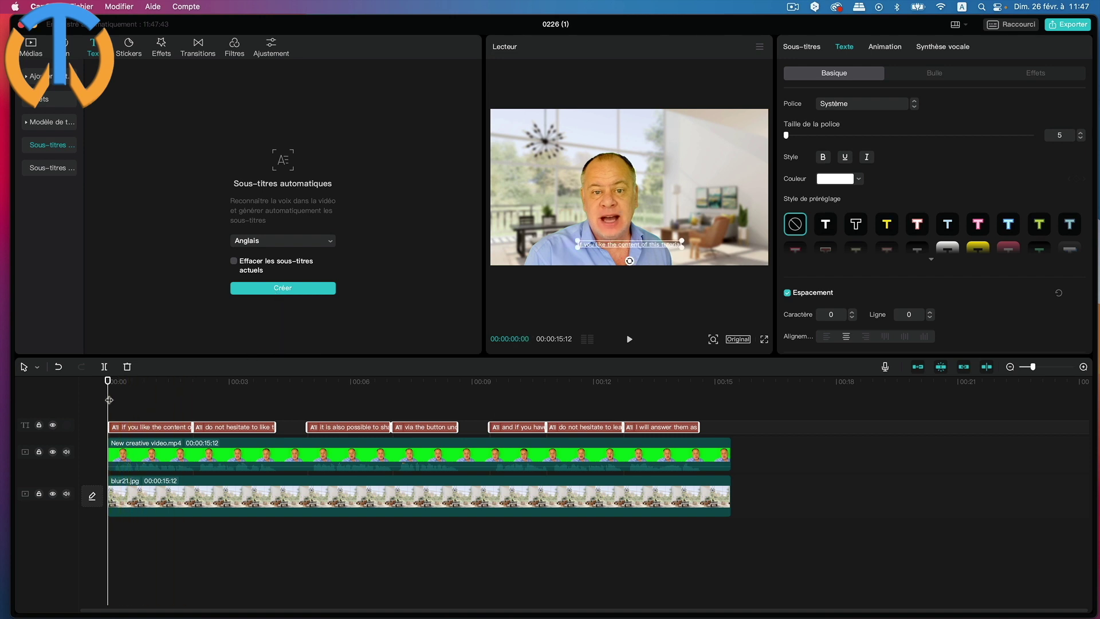
Play the opening seconds of the video to check the generated subtitles, and stop playback
key("space")
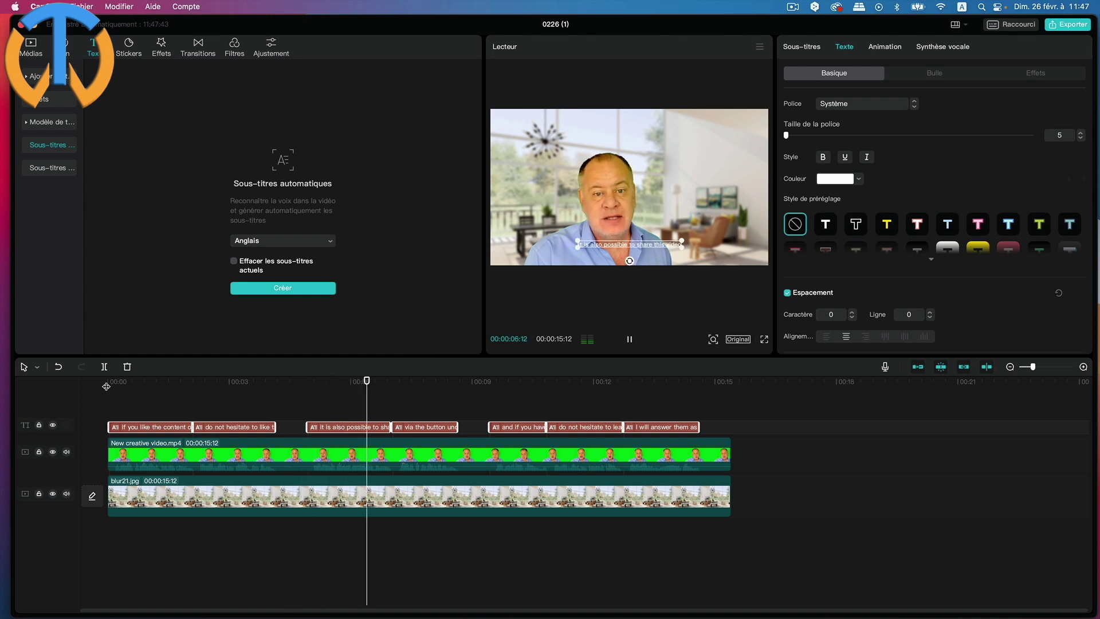
key("space")
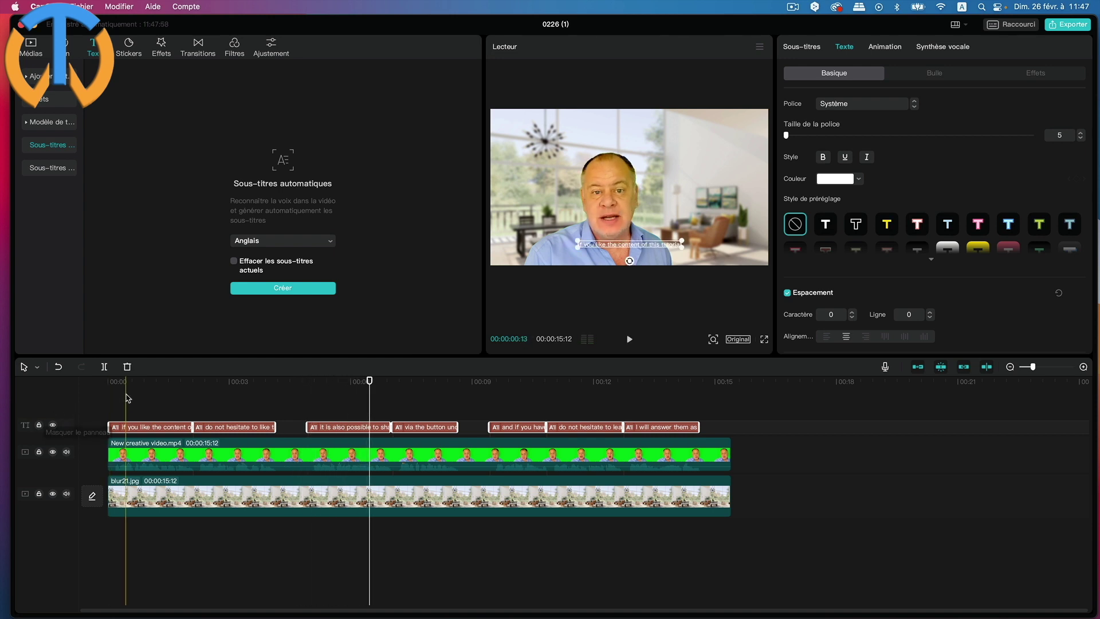
left_click_drag(127, 394, 676, 427)
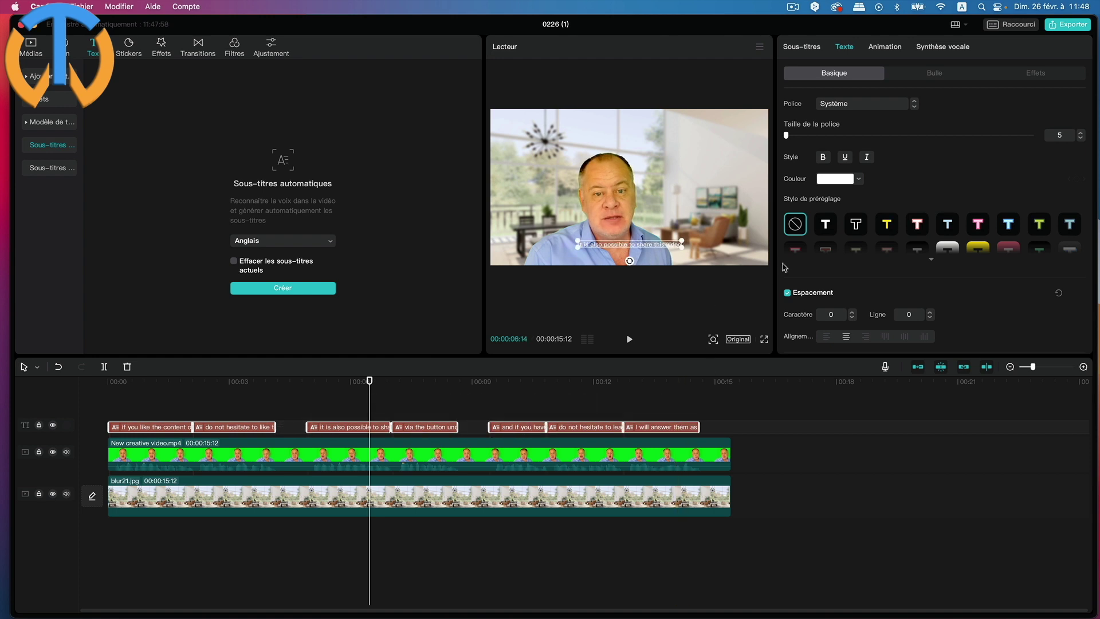
Apply the yellow preset style with black outline to all subtitles and set their font size to 9
left_click(888, 224)
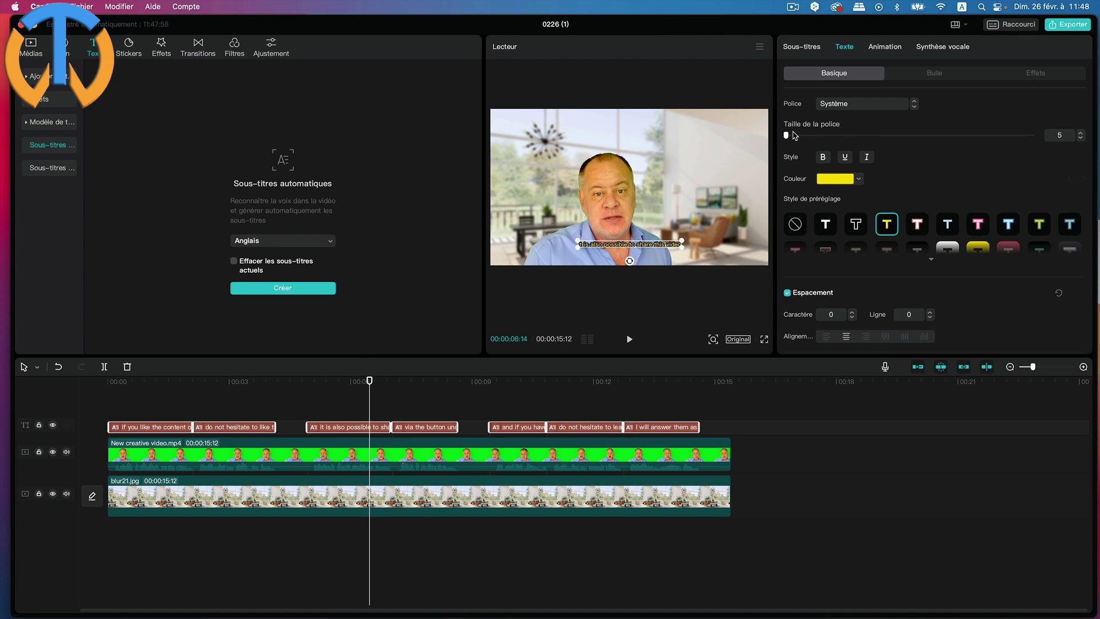
left_click_drag(787, 135, 792, 136)
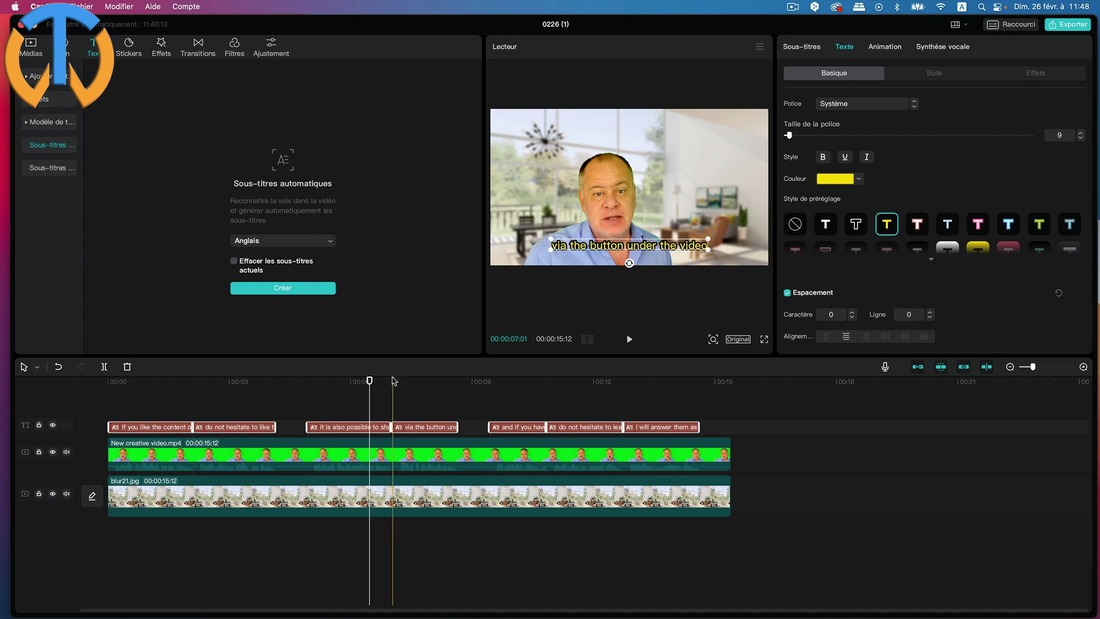
left_click_drag(370, 381, 677, 413)
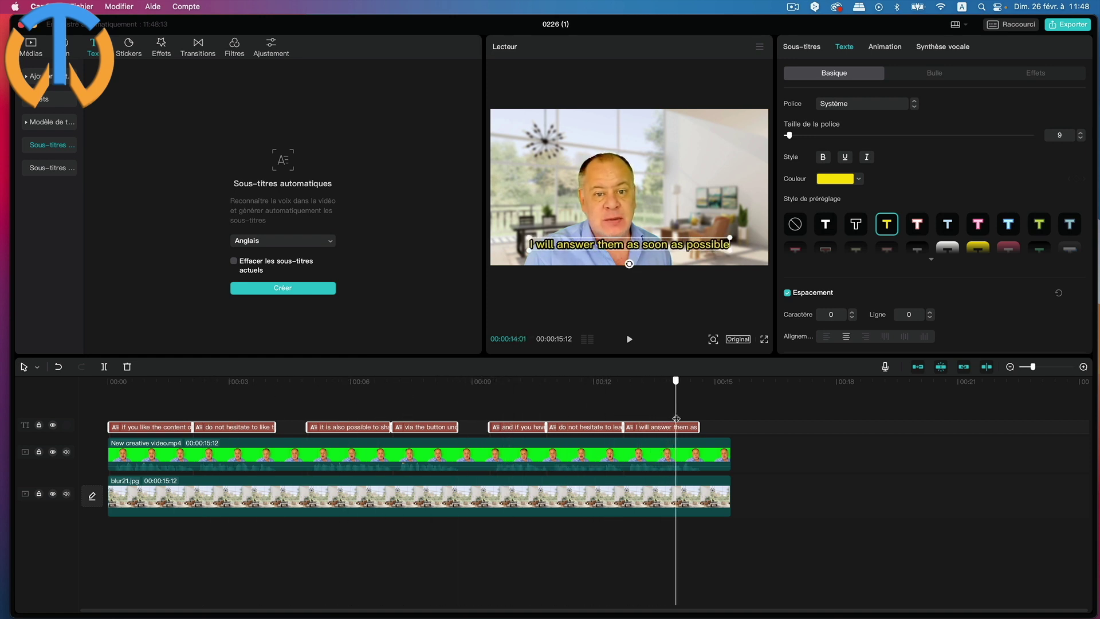
Reselect all subtitle clips, move their text closer to the lower edge of the frame and enlarge it to font size 10
left_click(679, 252)
left_click(659, 426)
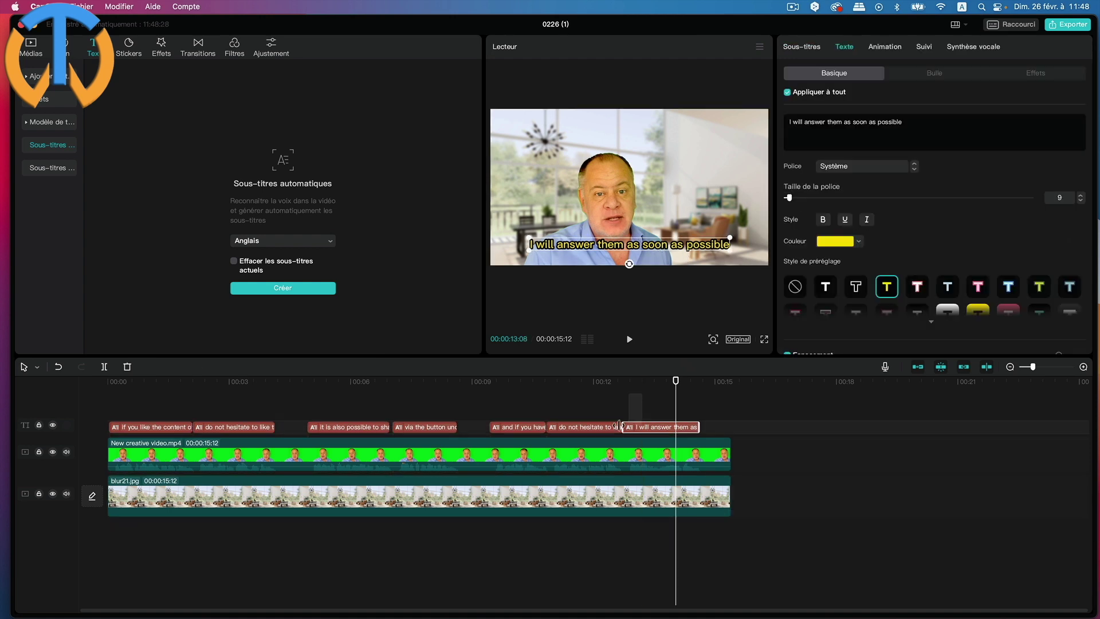
left_click_drag(642, 393, 166, 432)
left_click_drag(612, 243, 611, 252)
Play the video from the start to check the enlarged, repositioned subtitles, and stop playback
left_click_drag(676, 381, 69, 384)
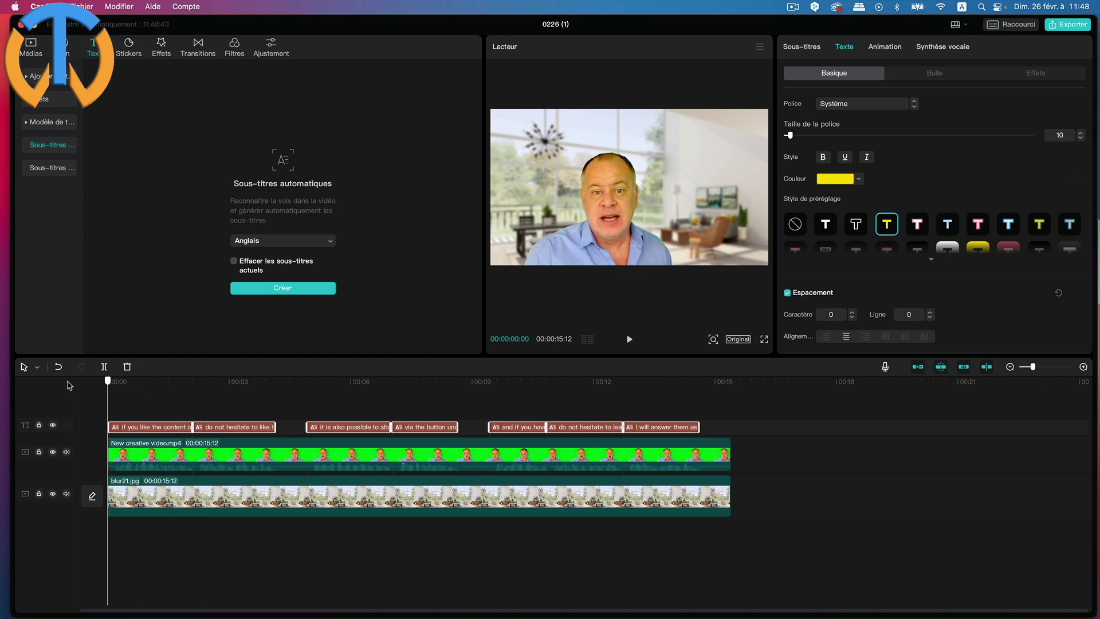
key("space")
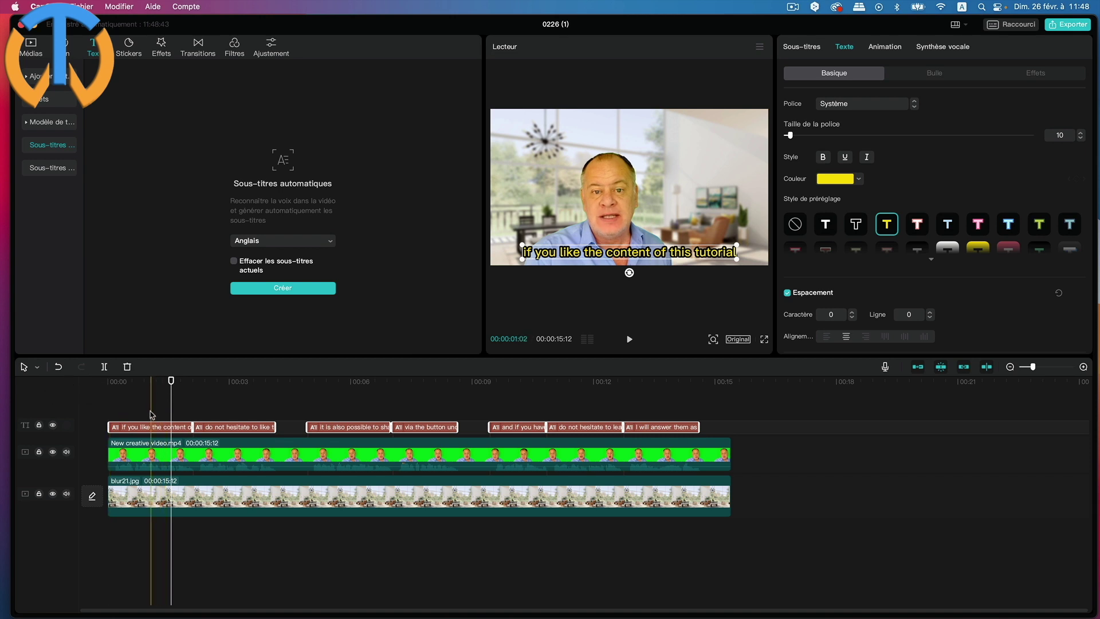
left_click(166, 441)
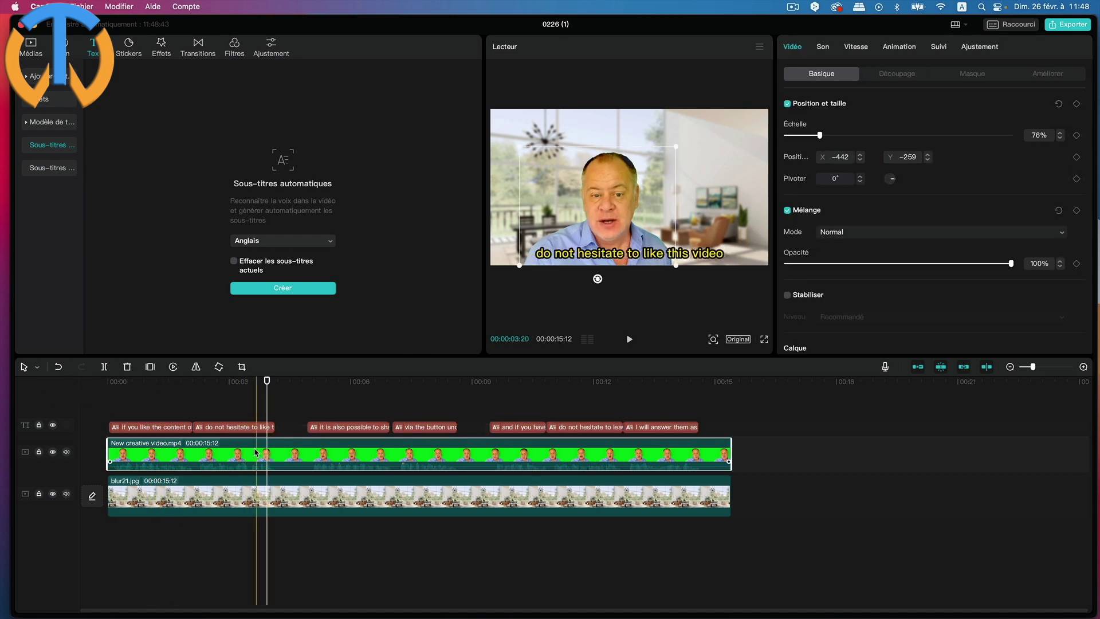
Select the first subtitle, switch to Google Traduction in Brave Browser and copy the French text "Si vous avez aimé le contenu de ce tutoriel,"
left_click(159, 428)
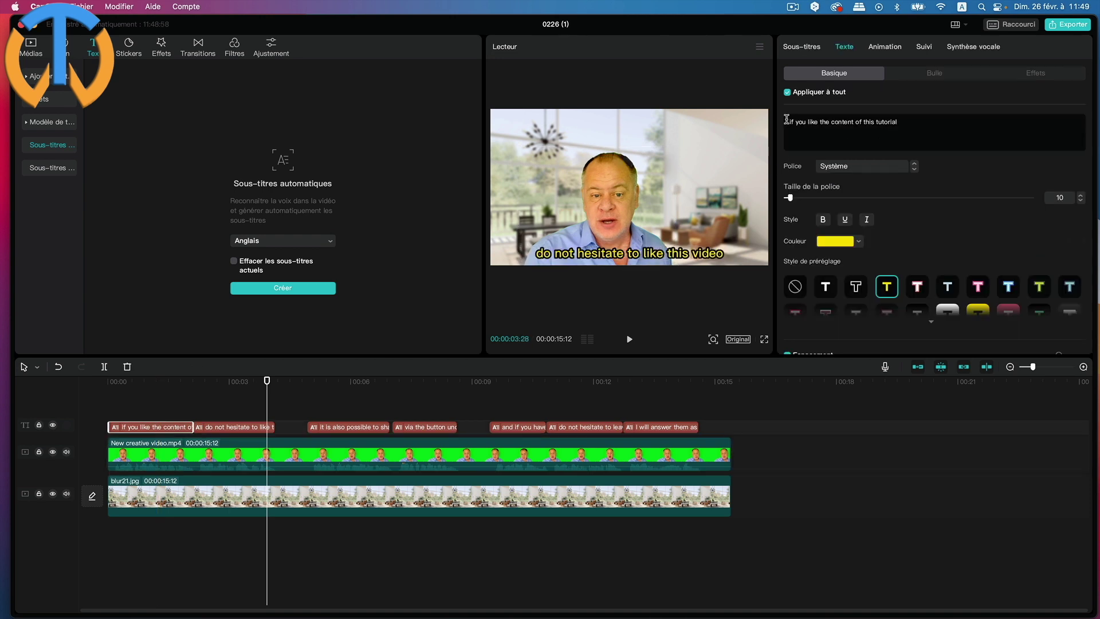
left_click(898, 129)
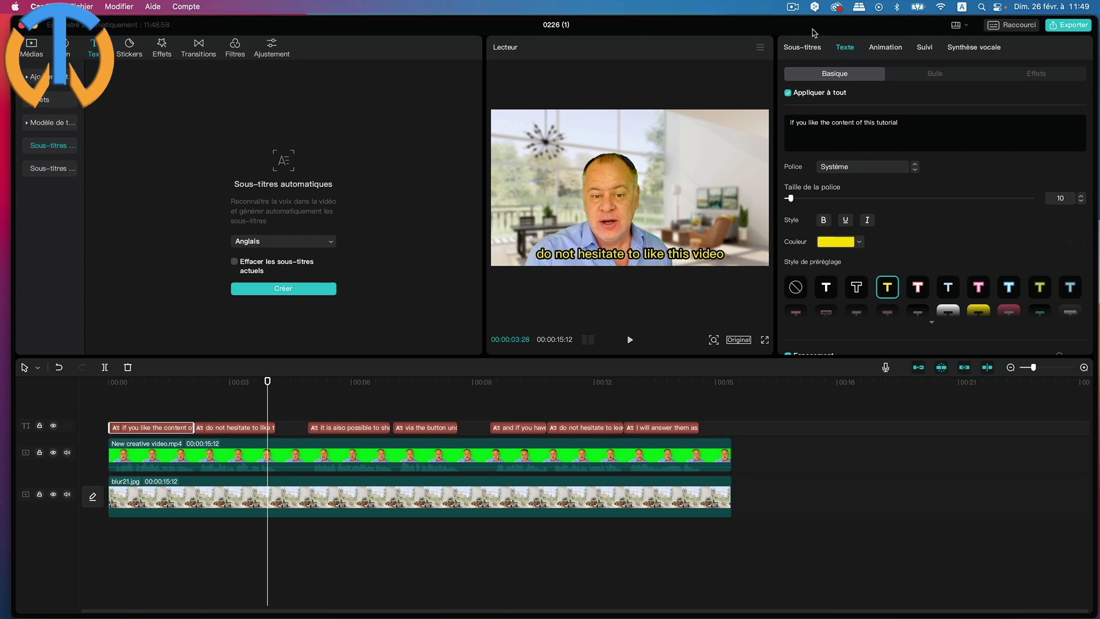
left_click_drag(813, 31, 815, 56)
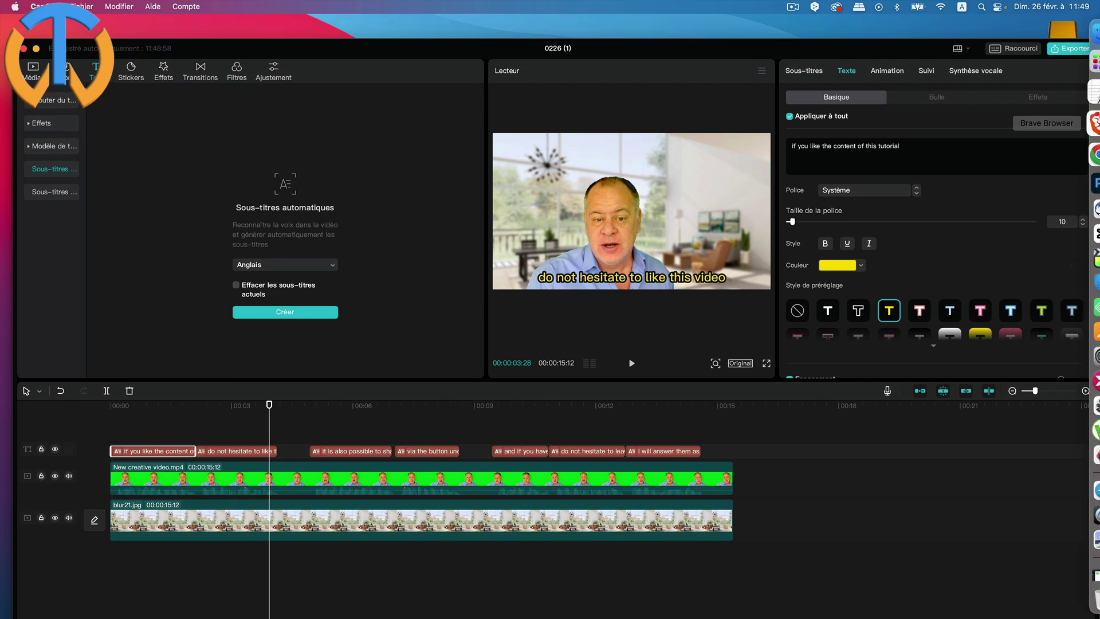
left_click(1077, 123)
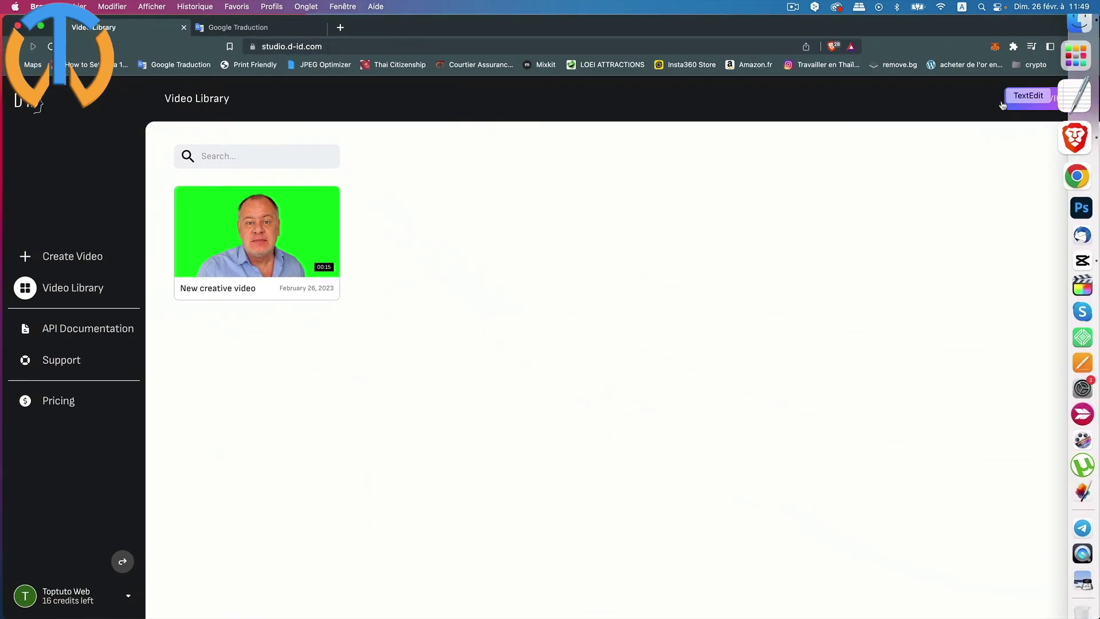
left_click(247, 29)
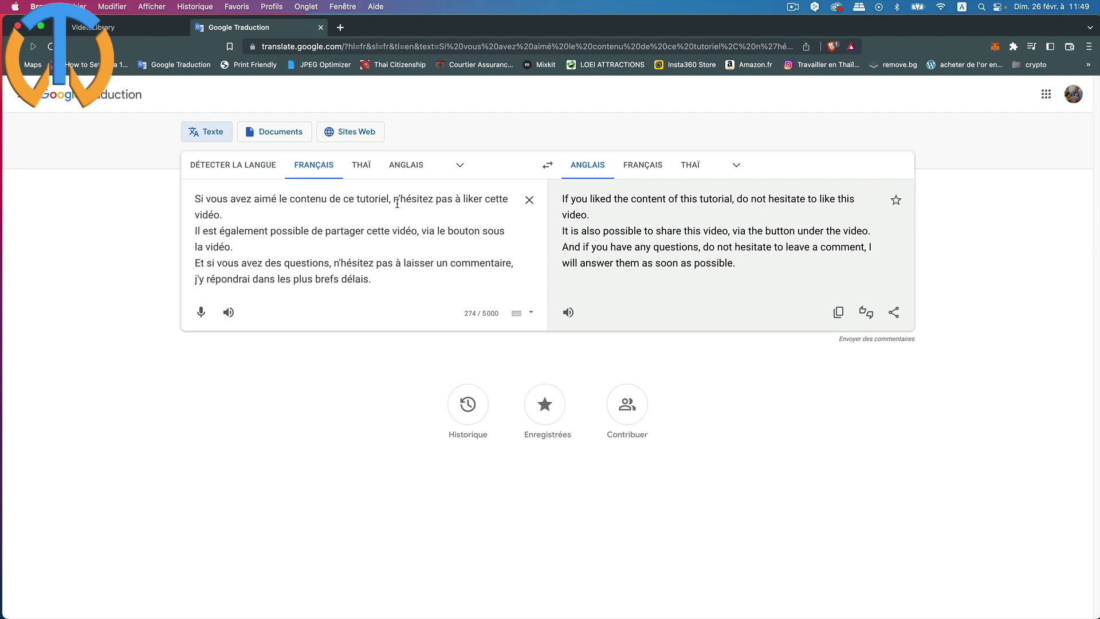
left_click_drag(384, 199, 194, 196)
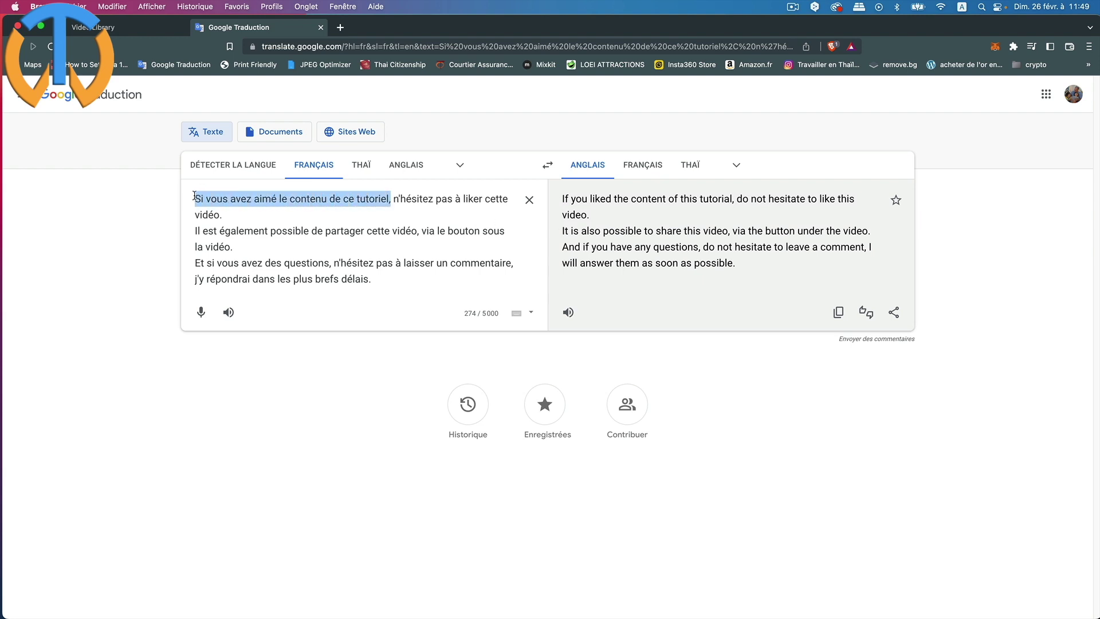
left_click(111, 6)
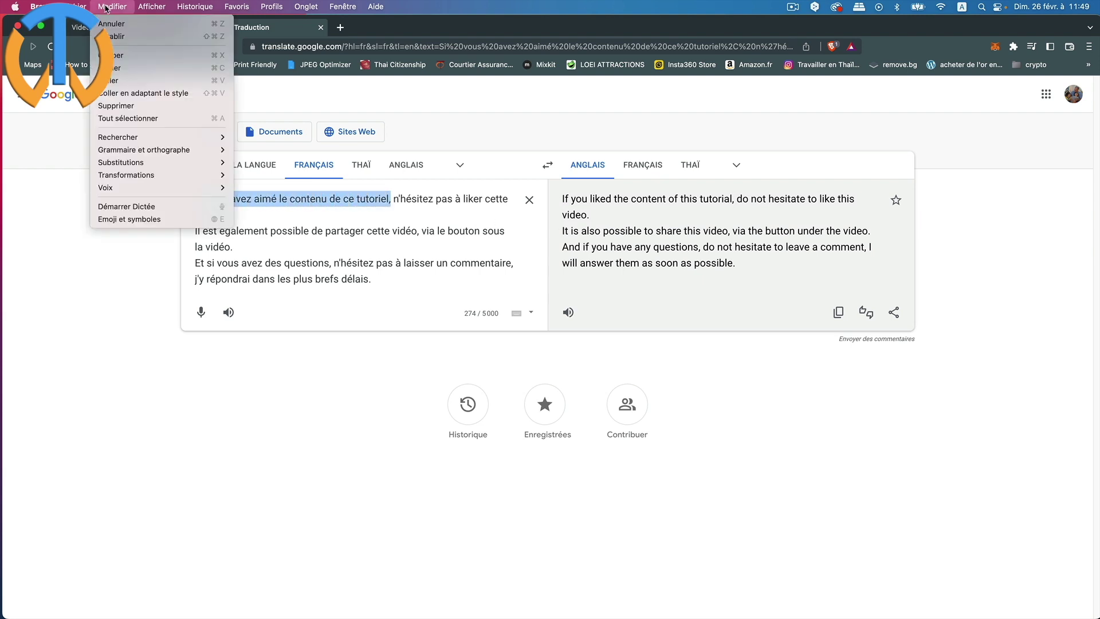
left_click(119, 69)
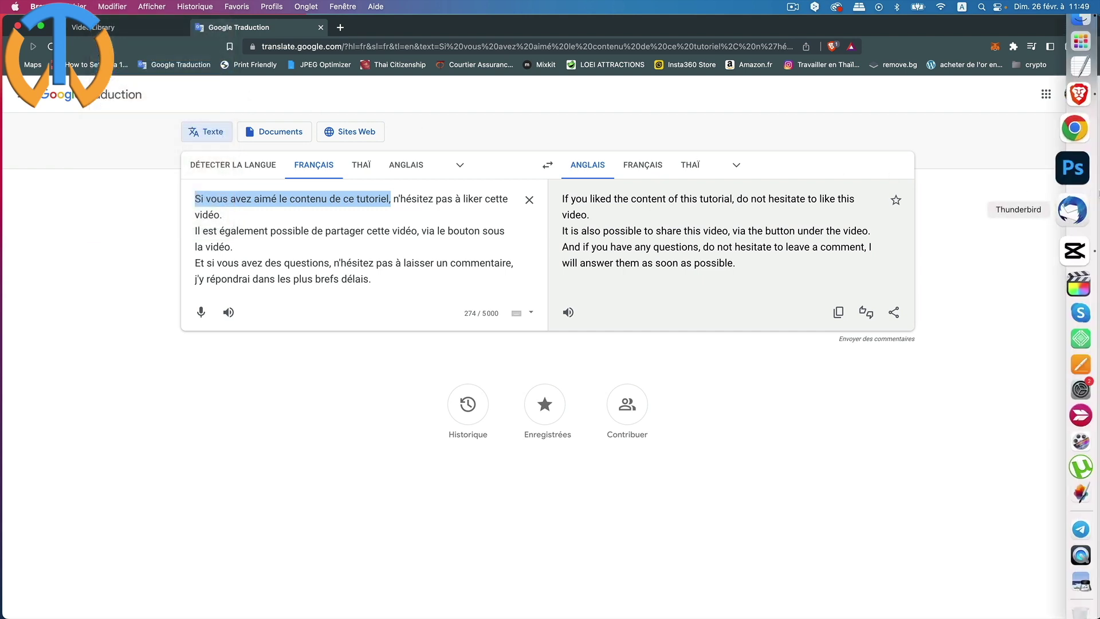
Return to CapCut and replace the first subtitle's English text with the copied "Si vous avez aimé le contenu de ce tutoriel,"
left_click(1080, 229)
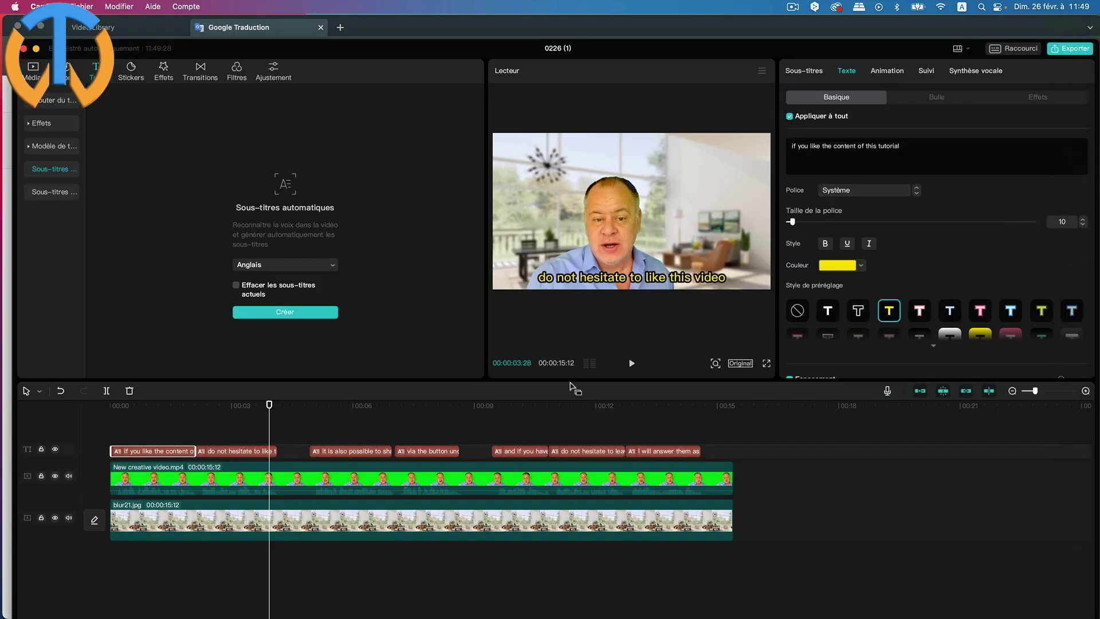
left_click_drag(903, 147, 793, 148)
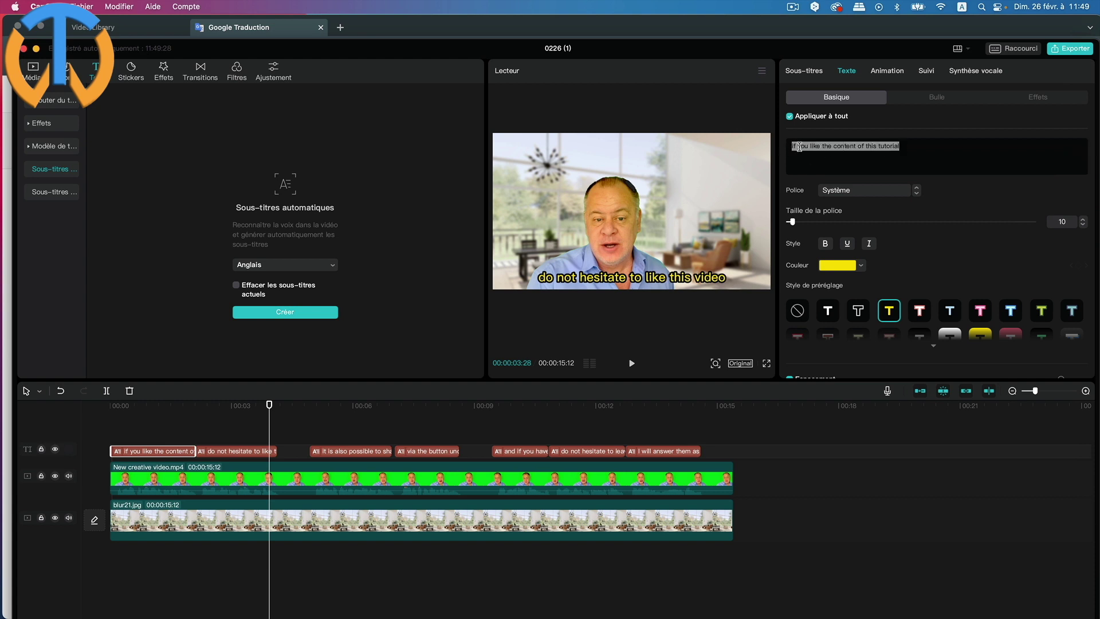
right_click(802, 151)
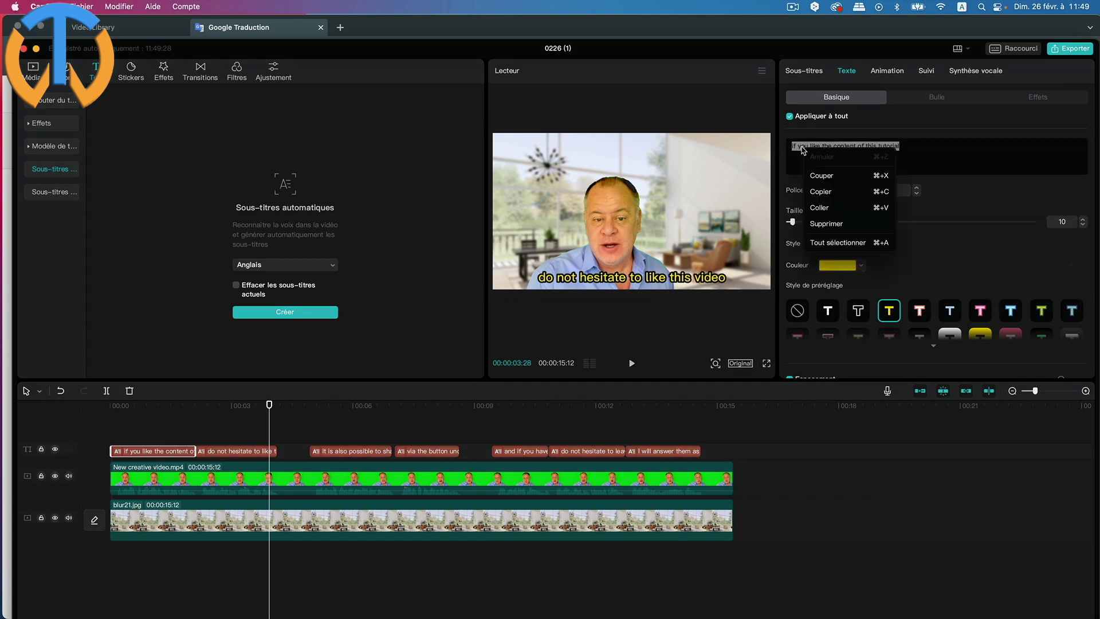
left_click(821, 207)
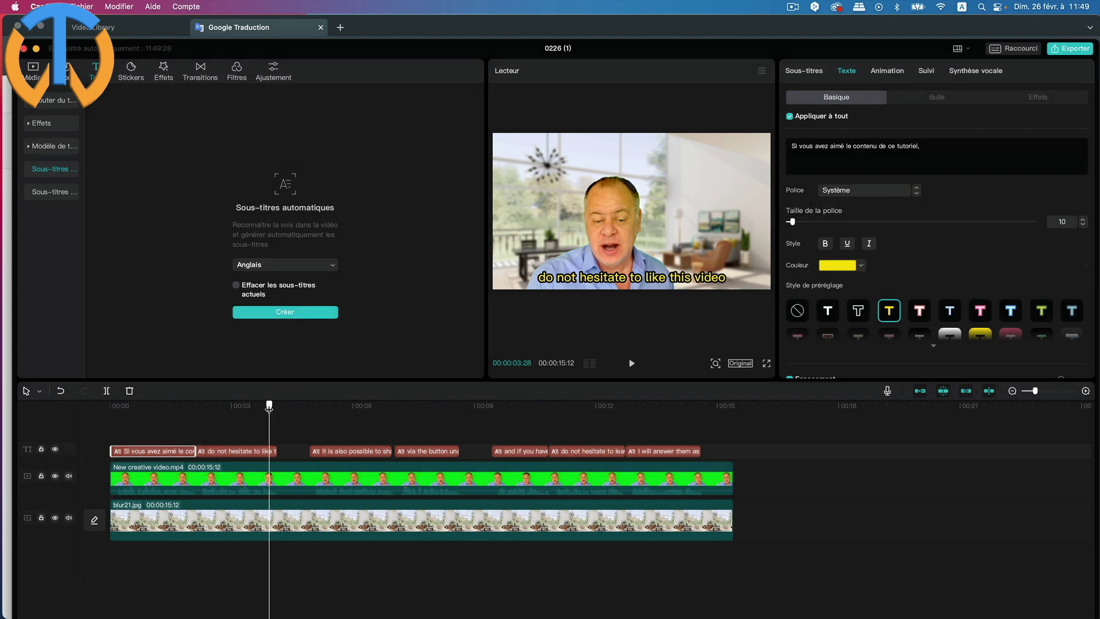
Play the video from the start to check how the French subtitle fits the frame, and stop playback
left_click_drag(268, 407, 67, 411)
key("space")
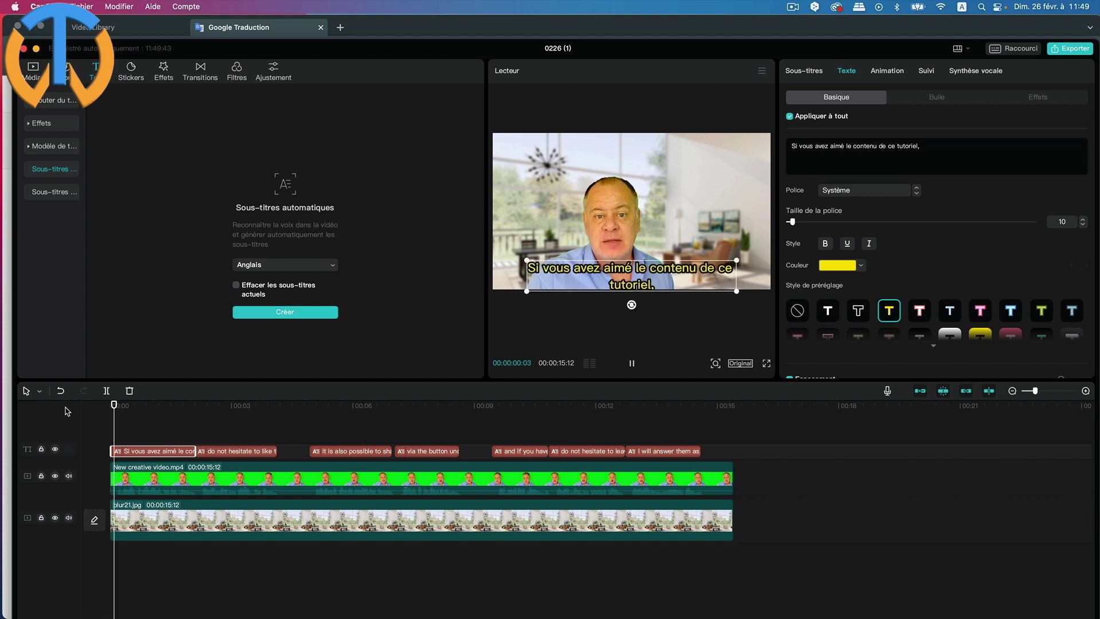
key("space")
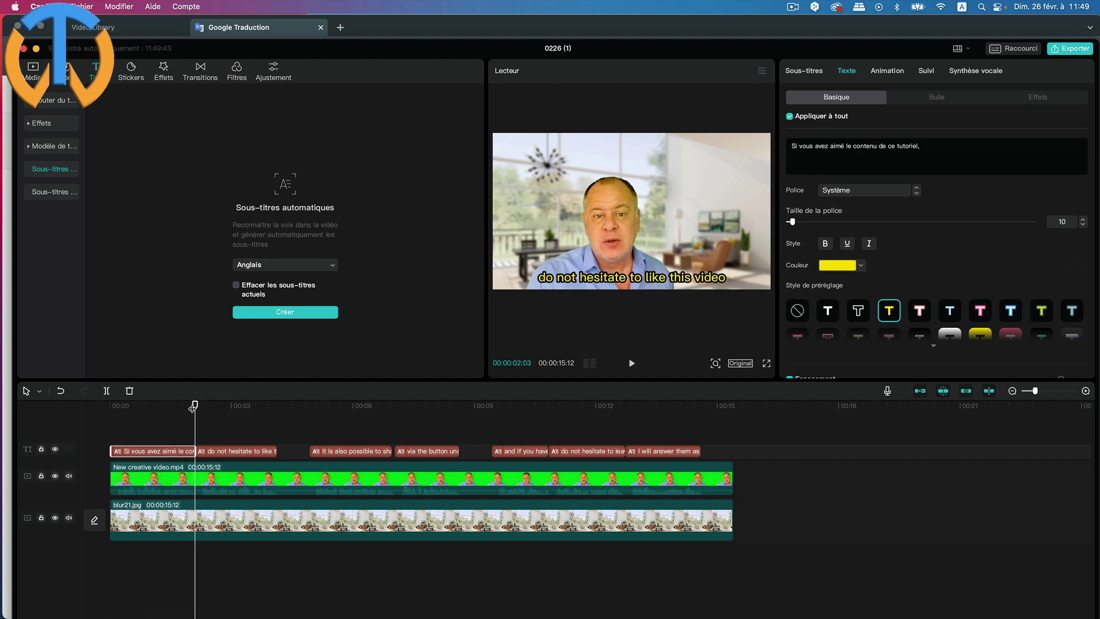
Set the subtitles' font size to 9 and check the first two subtitles in the preview
left_click_drag(193, 406, 169, 407)
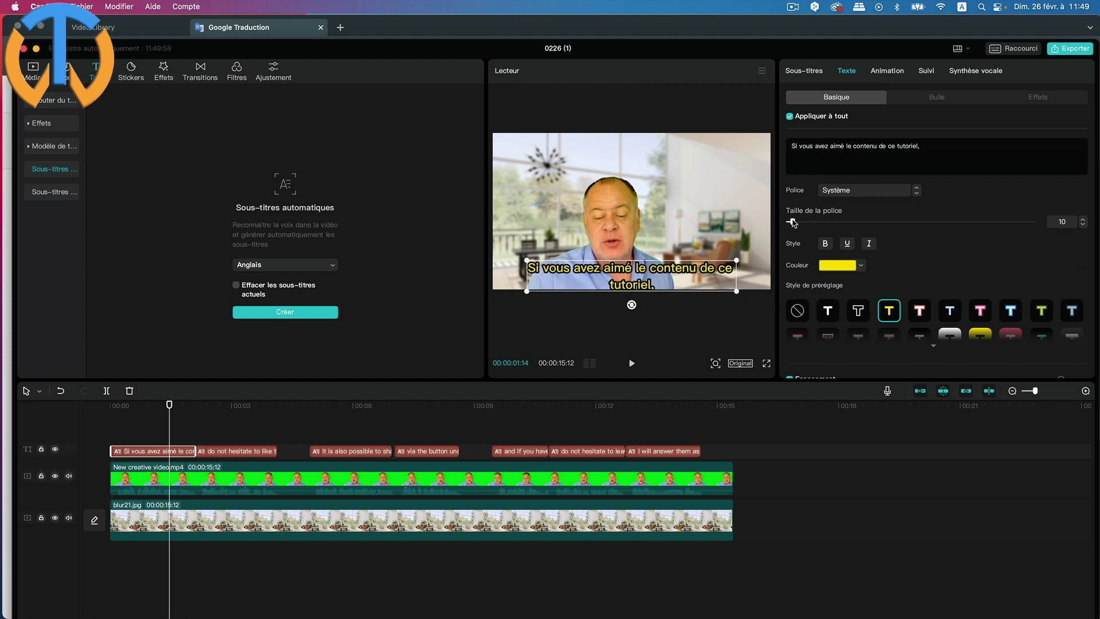
left_click_drag(793, 223, 791, 223)
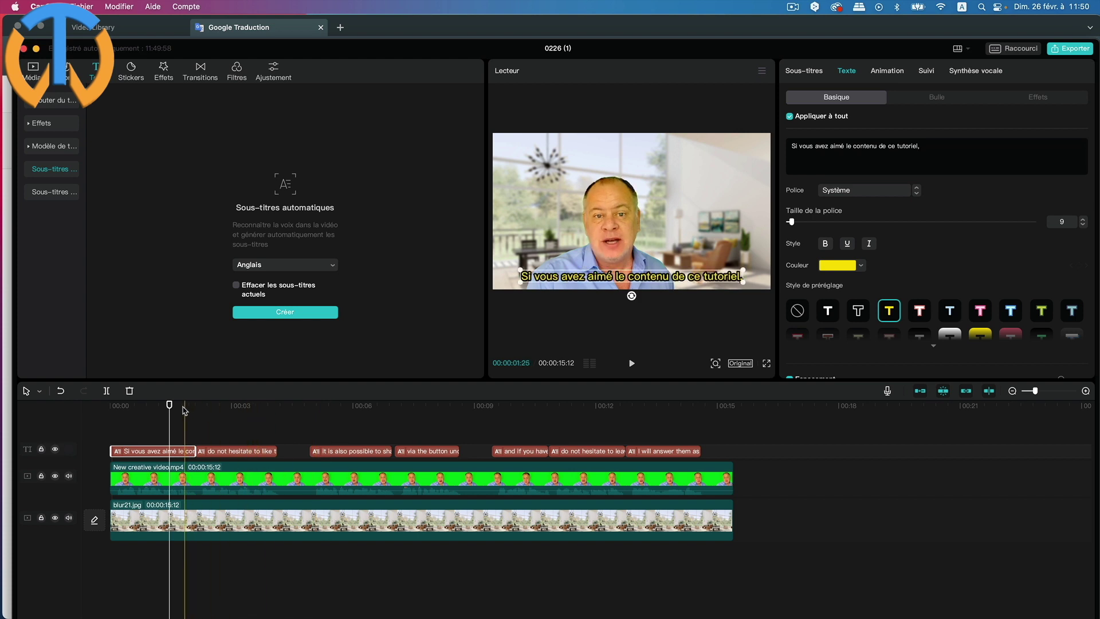
left_click(223, 421)
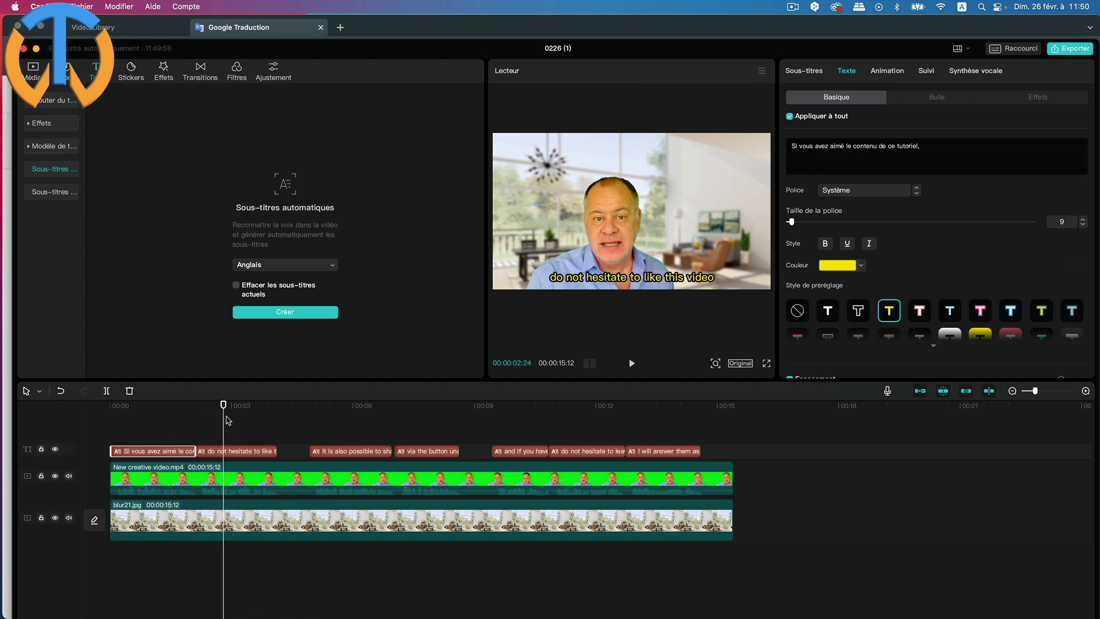
Select the second subtitle, switch to Google Traduction in Brave Browser and copy the French text "n'hésitez pas à liker cette vidéo."
left_click(236, 451)
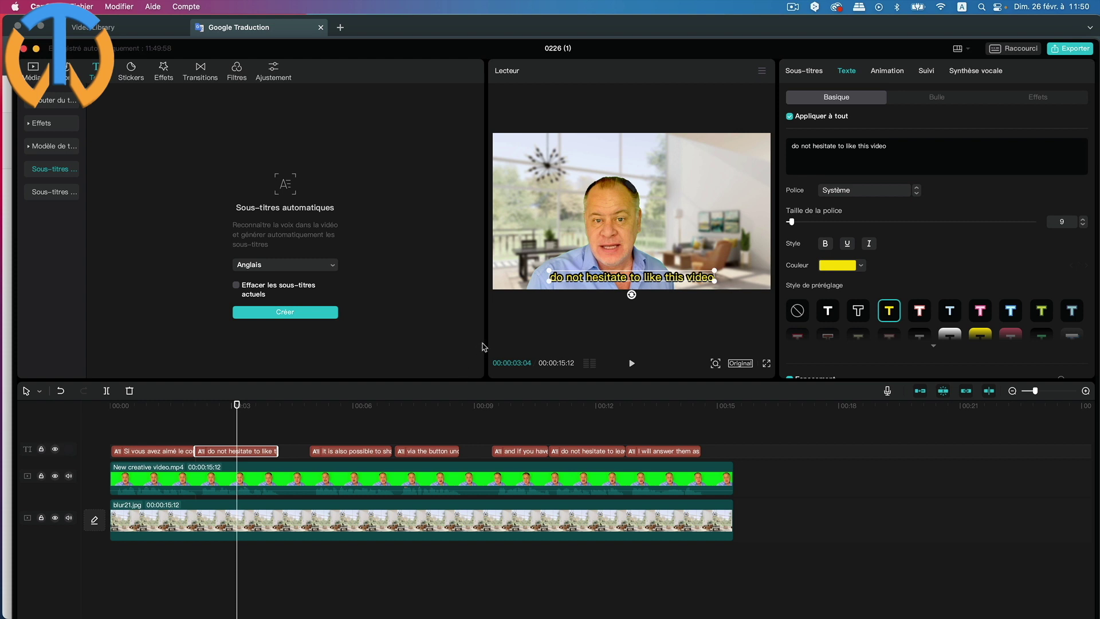
double_click(715, 276)
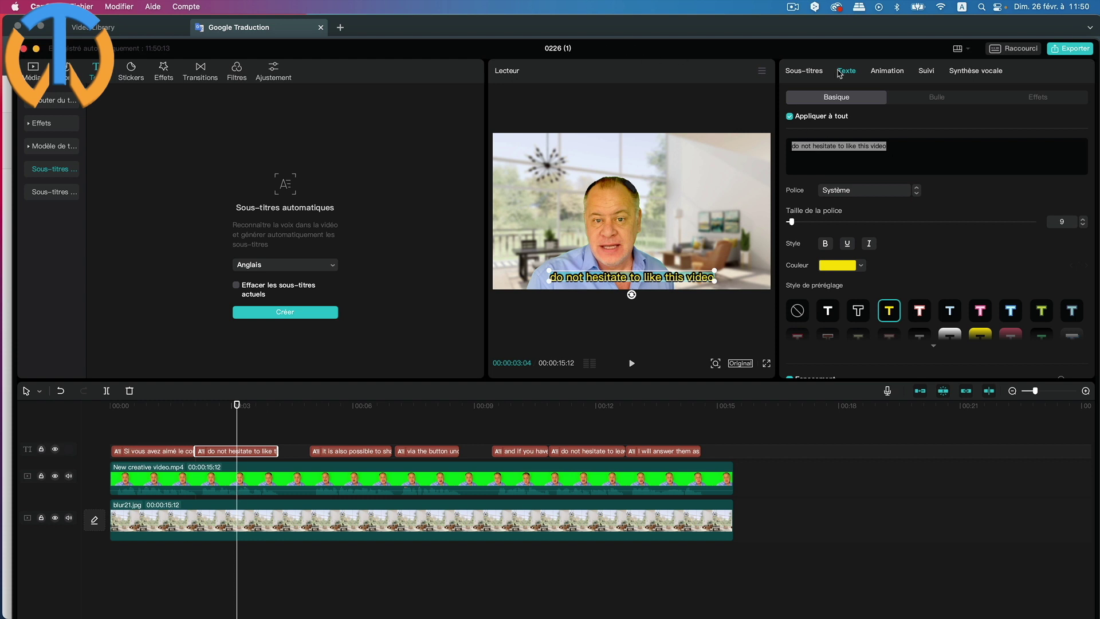
mouse_move(1088, 97)
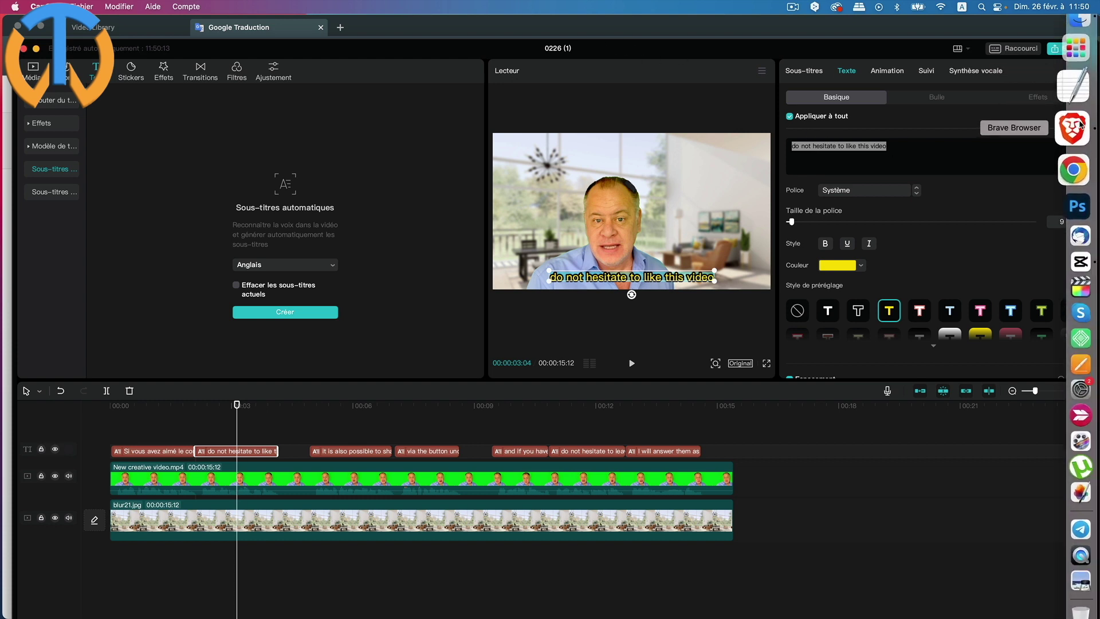
left_click(1075, 144)
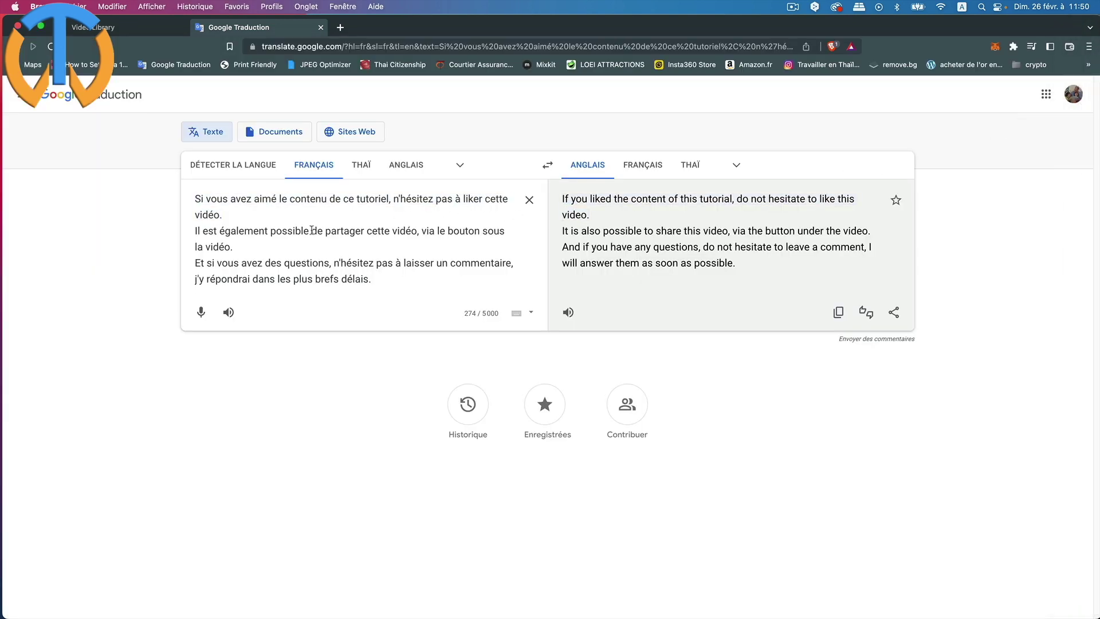
left_click_drag(220, 215, 389, 196)
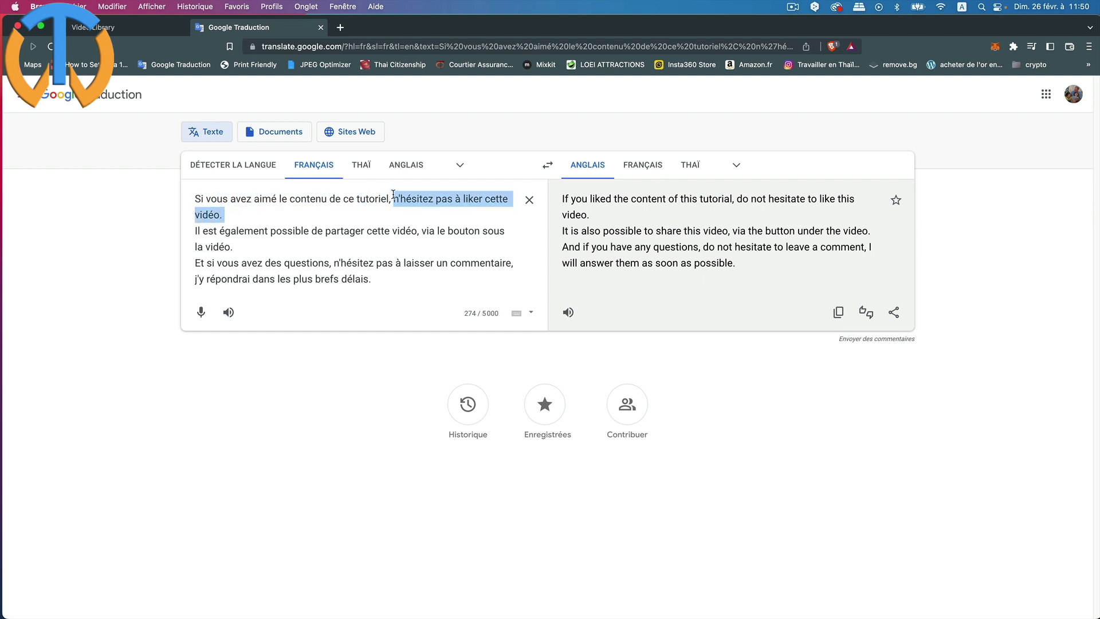
right_click(398, 197)
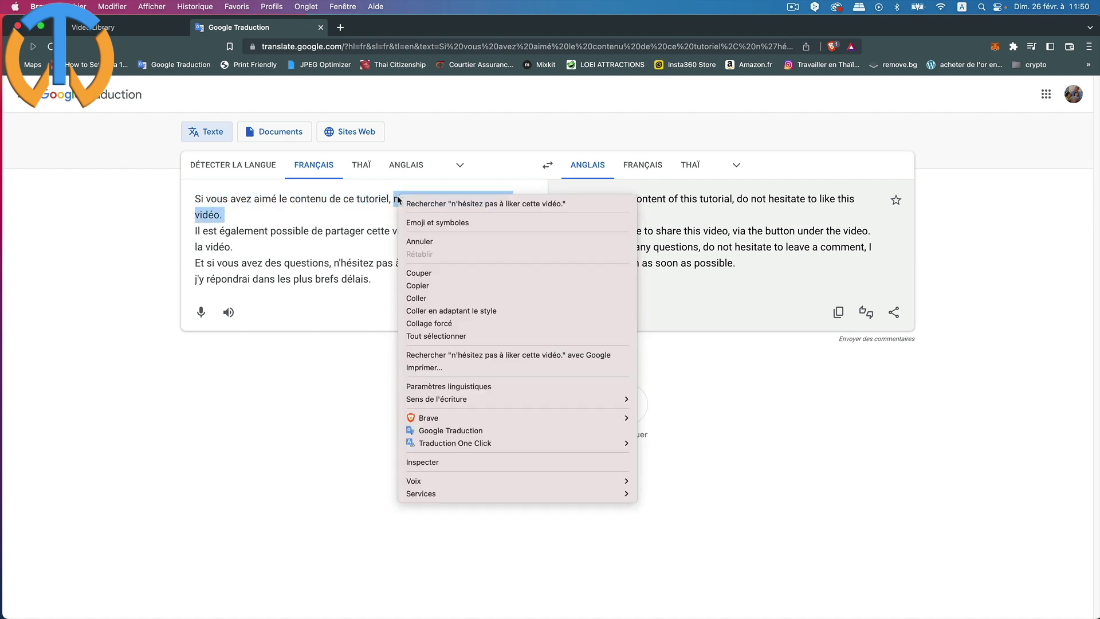
left_click(420, 285)
Return to CapCut and replace the second subtitle's English text with the copied "n'hésitez pas à liker cette vidéo."
key("super+Tab")
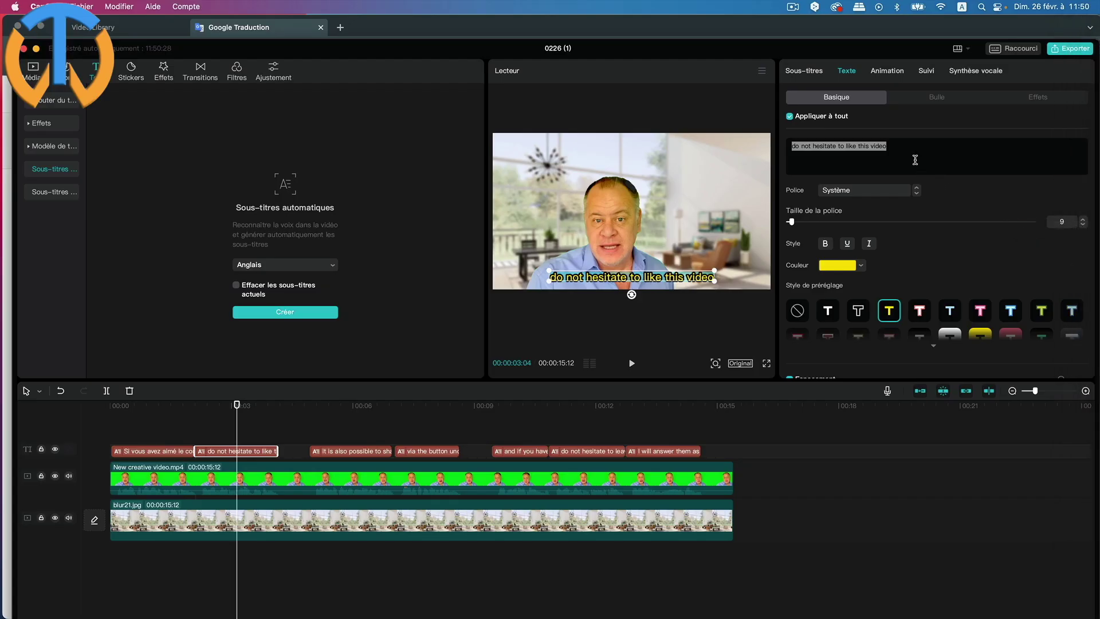
right_click(849, 147)
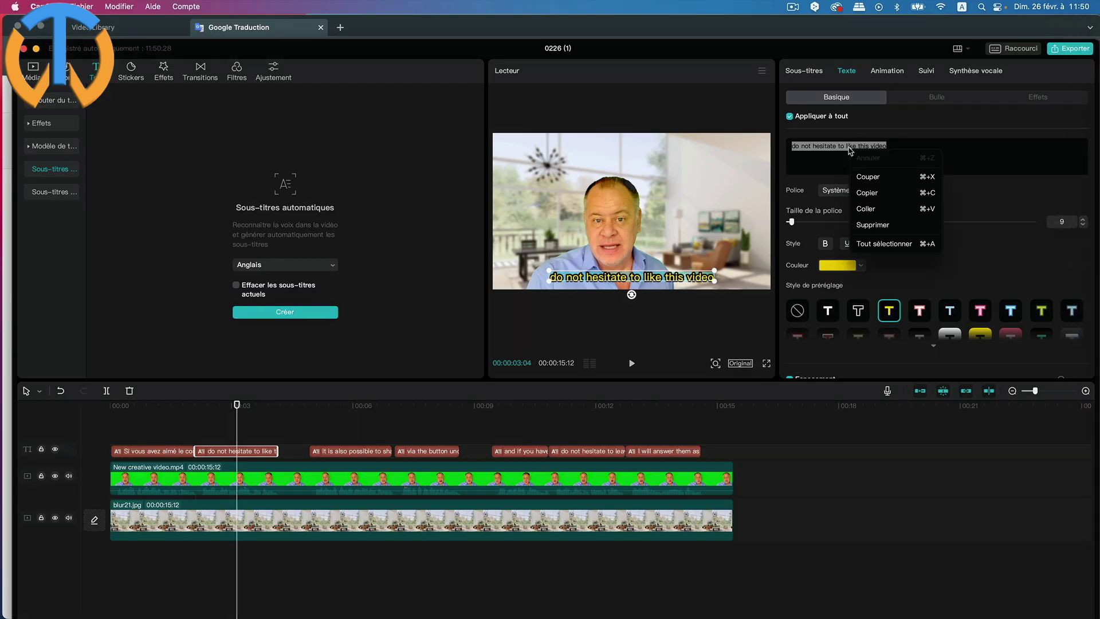
left_click(867, 208)
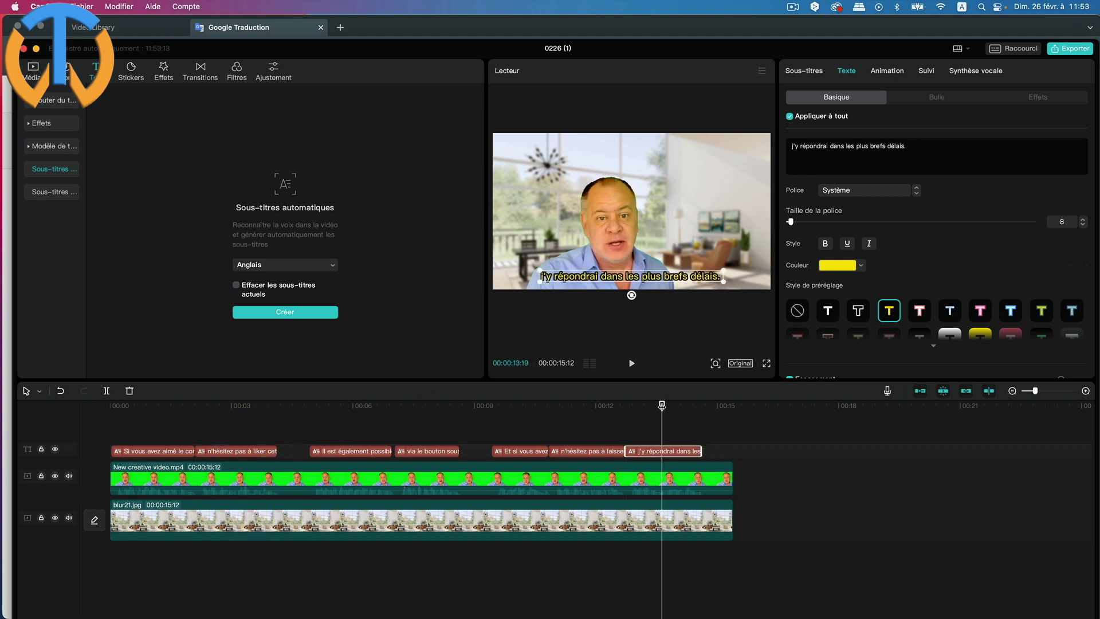
Return the playhead to the start, import logo 520.png from the passport drive and add it to the timeline
left_click_drag(661, 406, 68, 342)
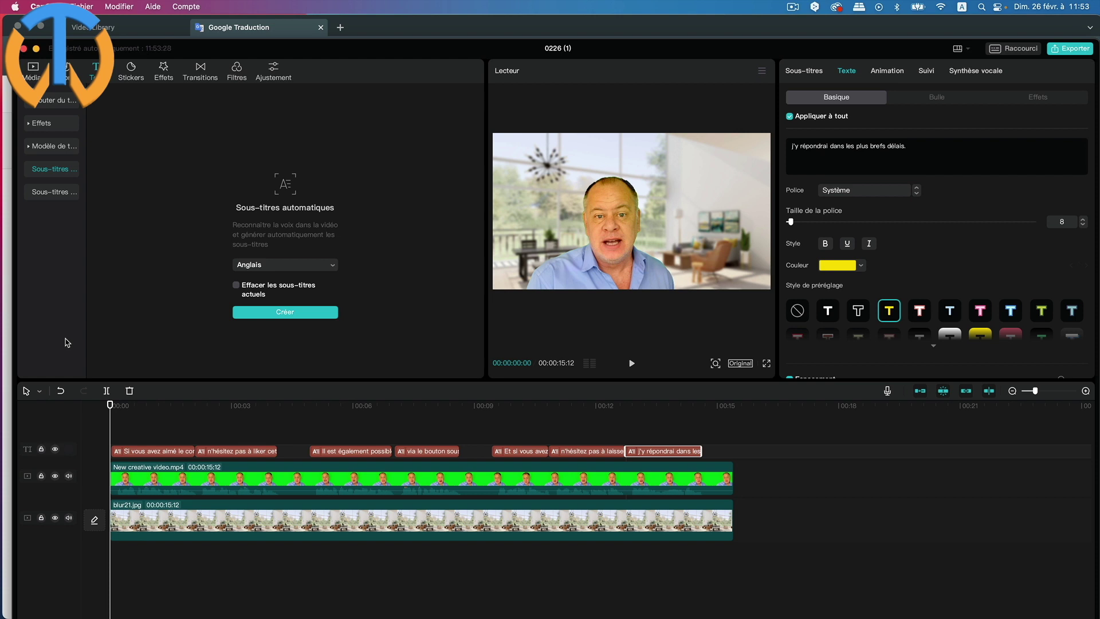
left_click(36, 70)
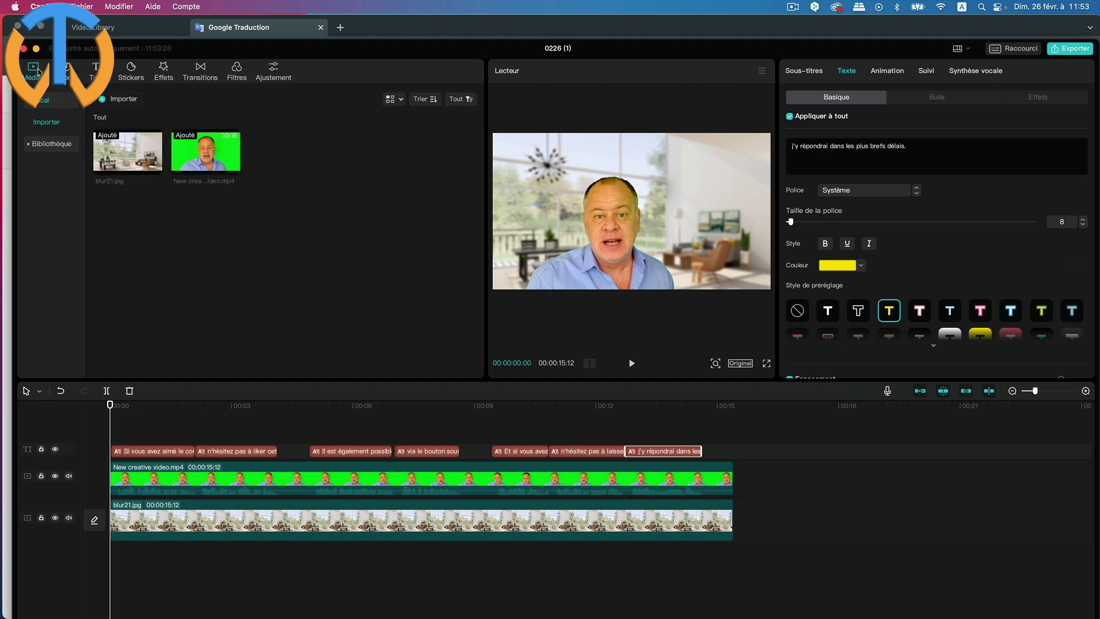
left_click(109, 101)
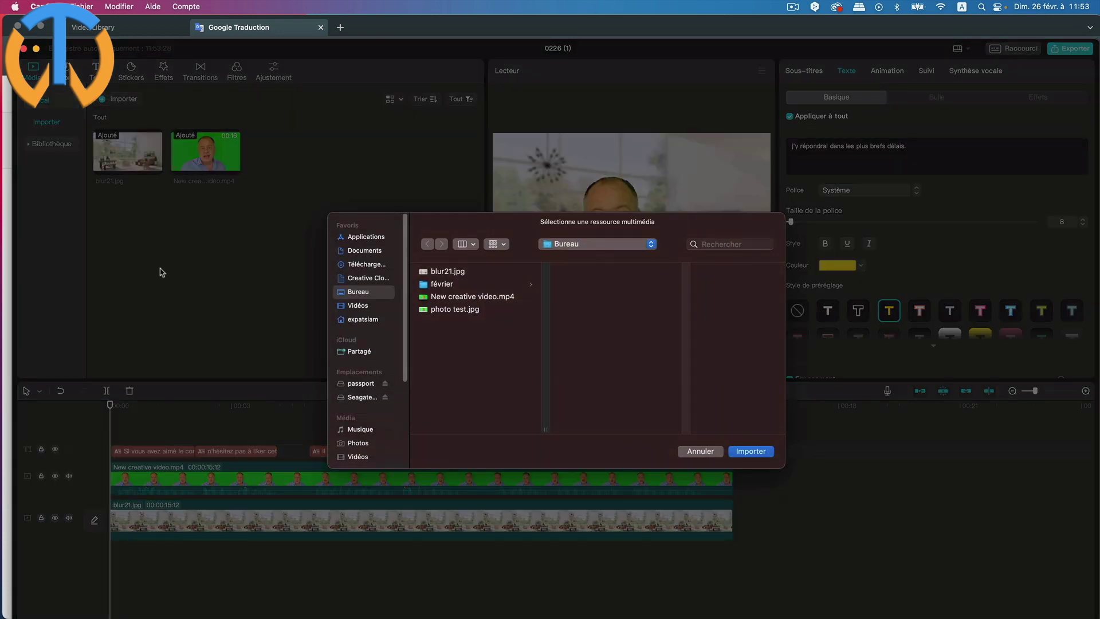
left_click(359, 383)
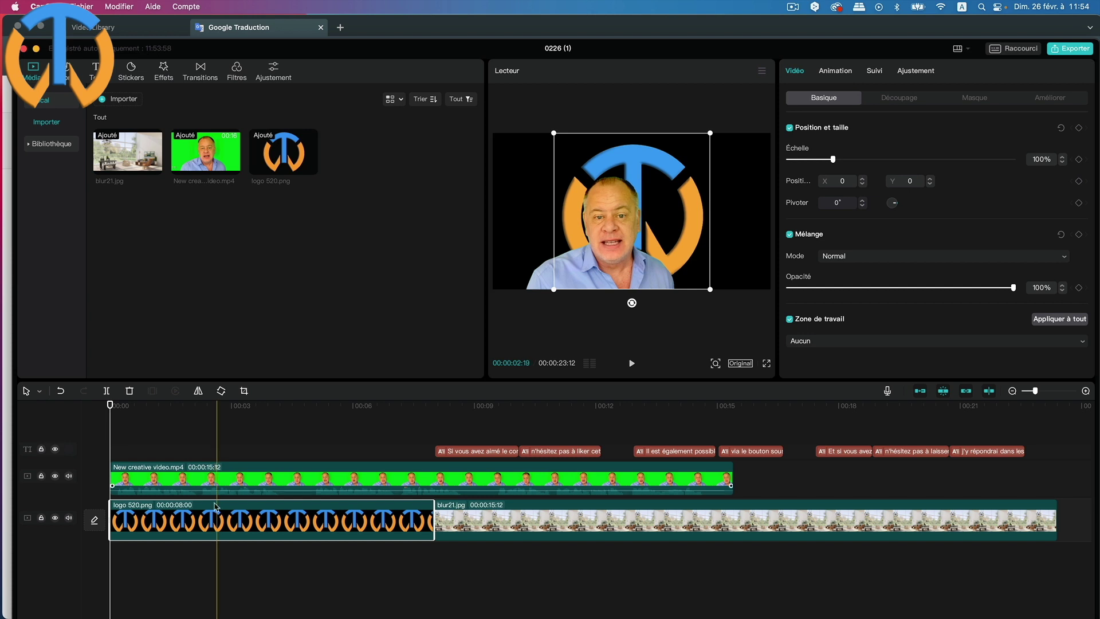
Move the logo clip to its own track above the avatar video and extend it to the video's end
left_click_drag(216, 518, 211, 429)
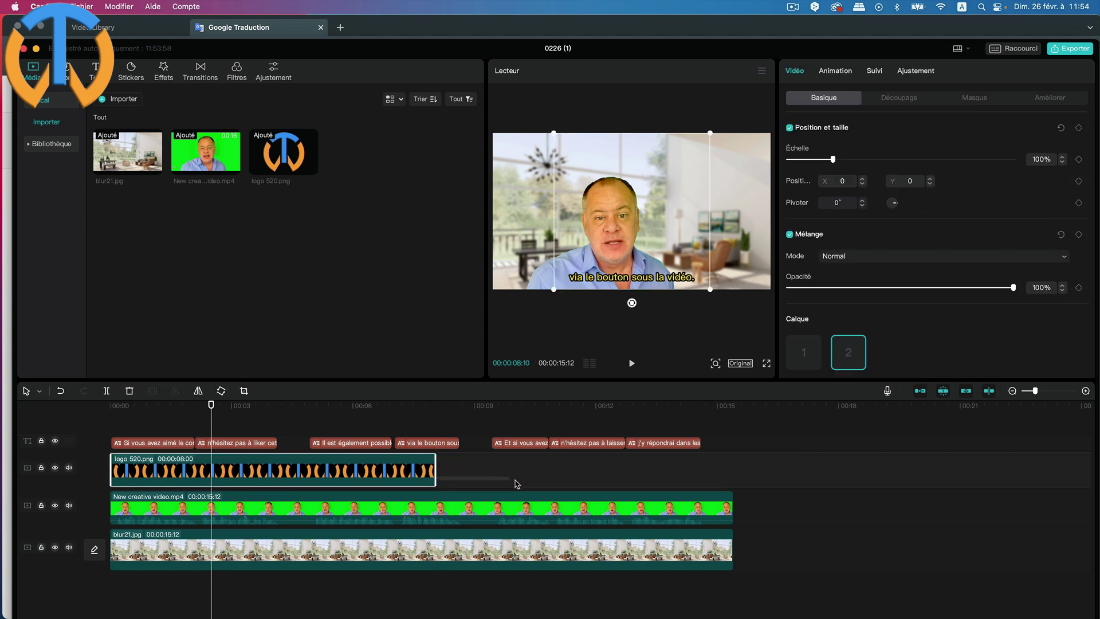
left_click_drag(433, 469, 730, 479)
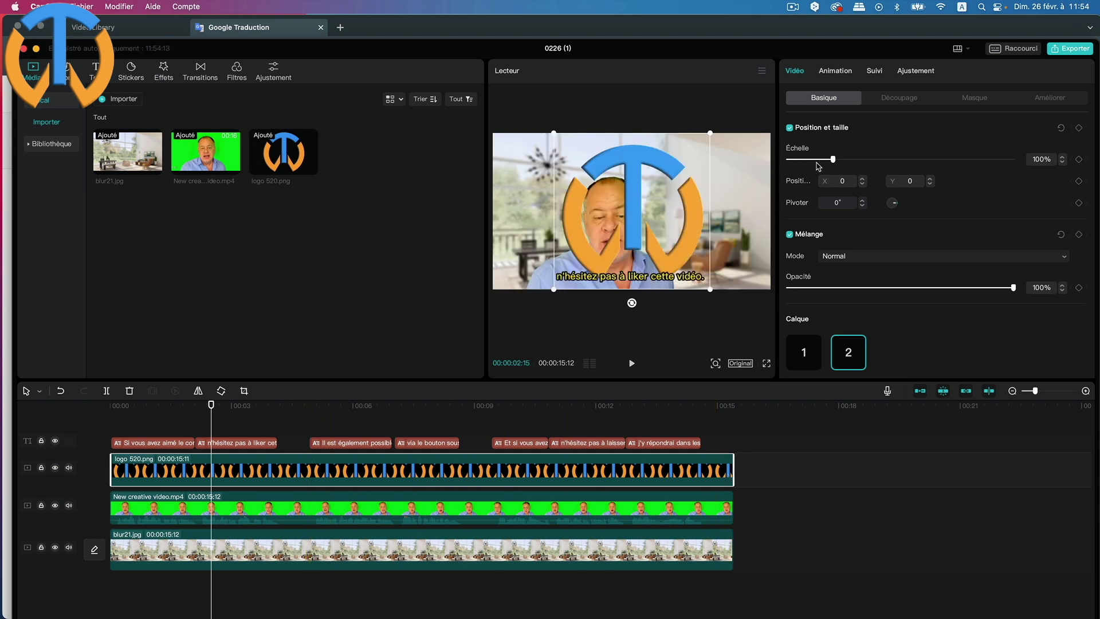
Scale the logo to 30% and place it in the upper-left corner of the frame, at about X -1545, Y 756
left_click_drag(832, 160, 801, 163)
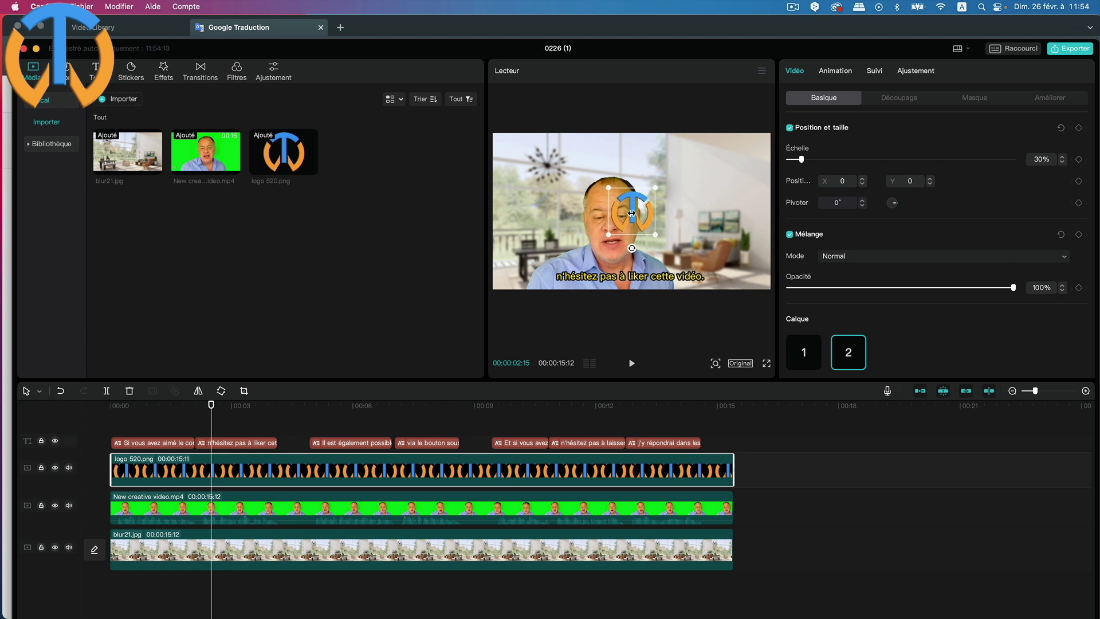
left_click_drag(635, 213, 523, 160)
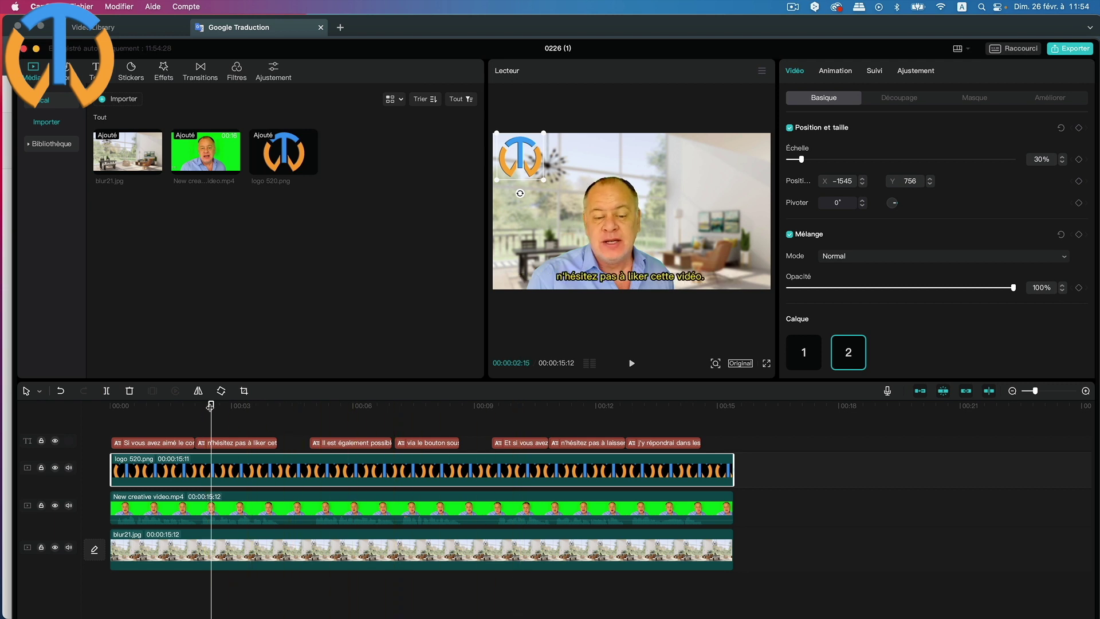
left_click_drag(211, 405, 74, 402)
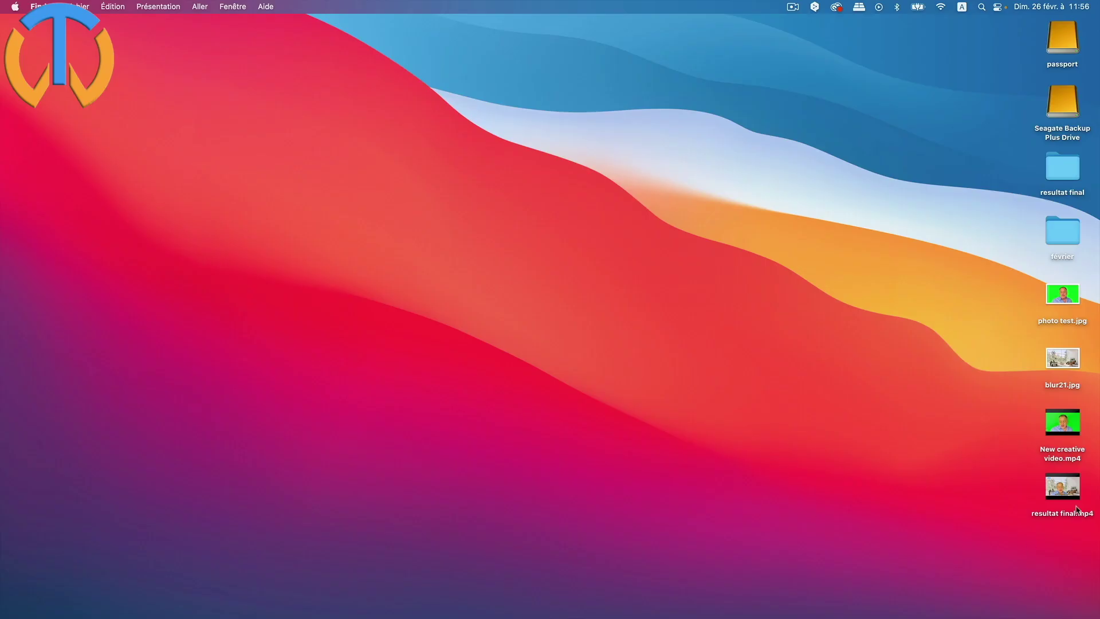
Open resultat final.mp4 from the desktop in QuickTime Player, enlarge its window and play the video
right_click(1052, 497)
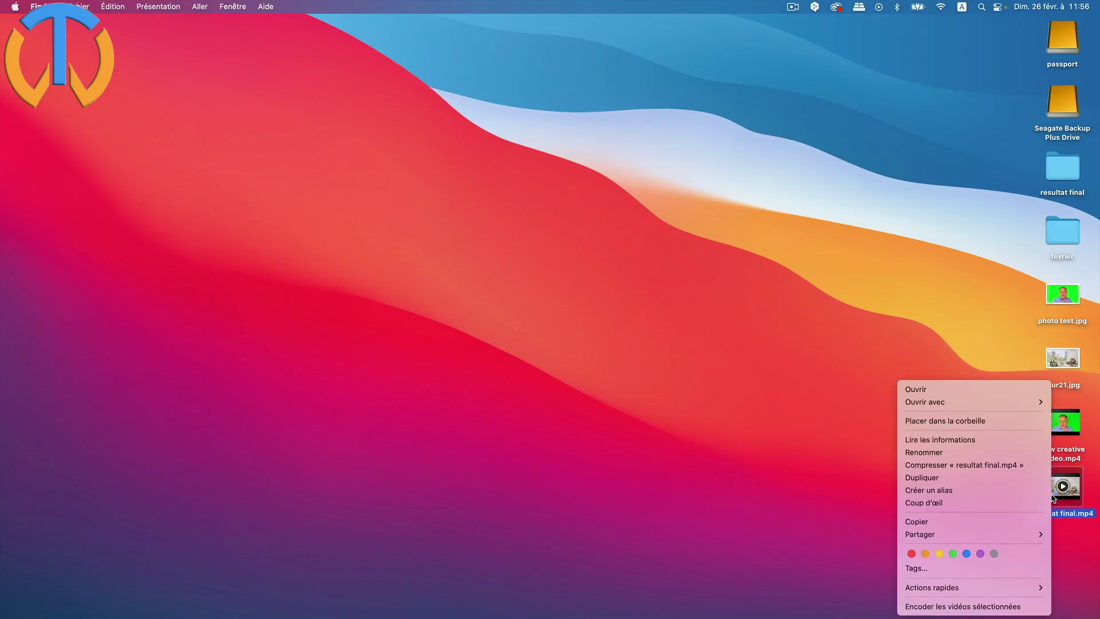
mouse_move(964, 403)
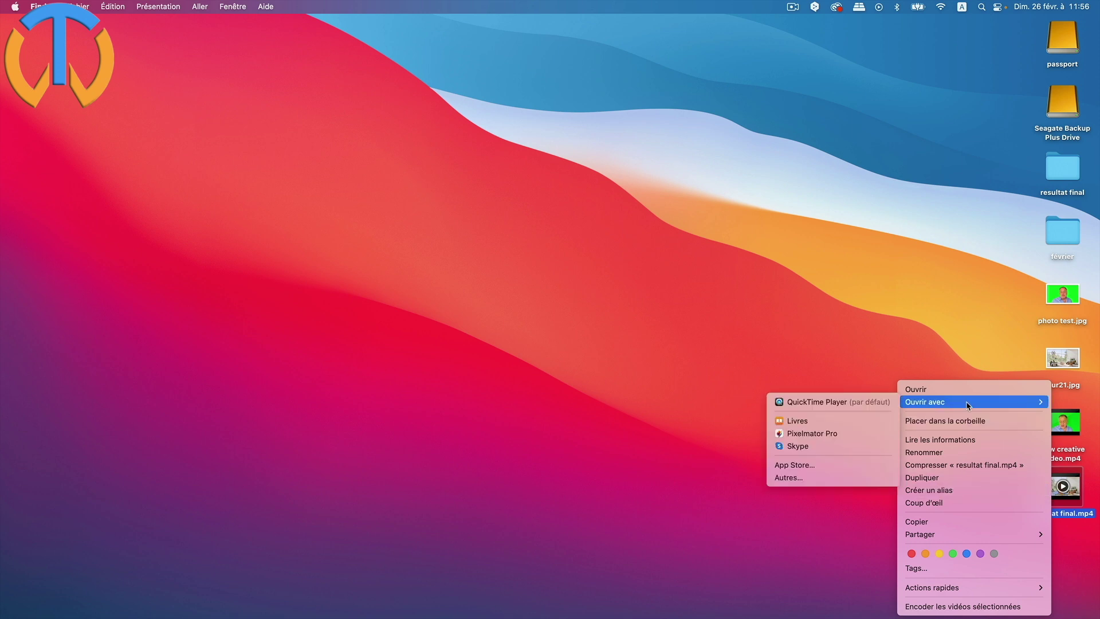
left_click(836, 403)
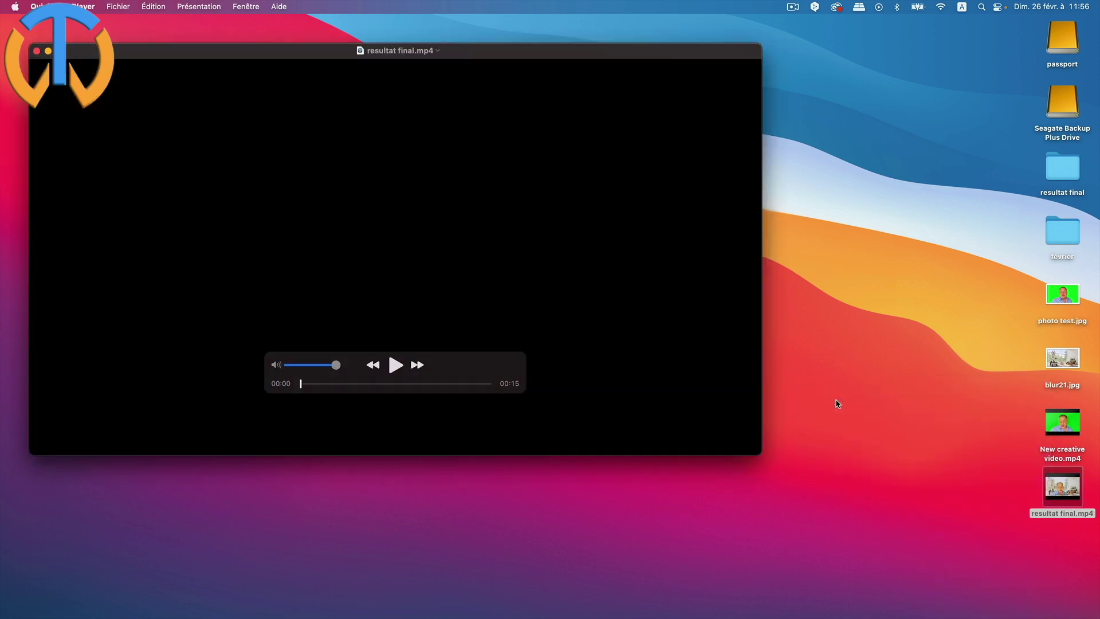
left_click_drag(760, 451, 967, 582)
left_click(1005, 578)
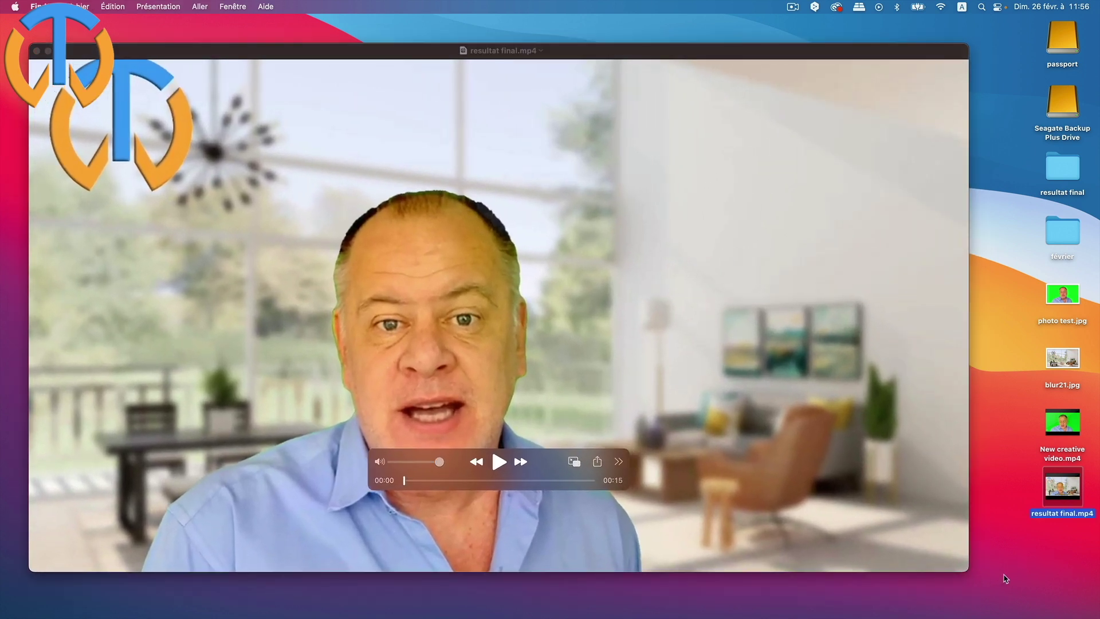
left_click(498, 462)
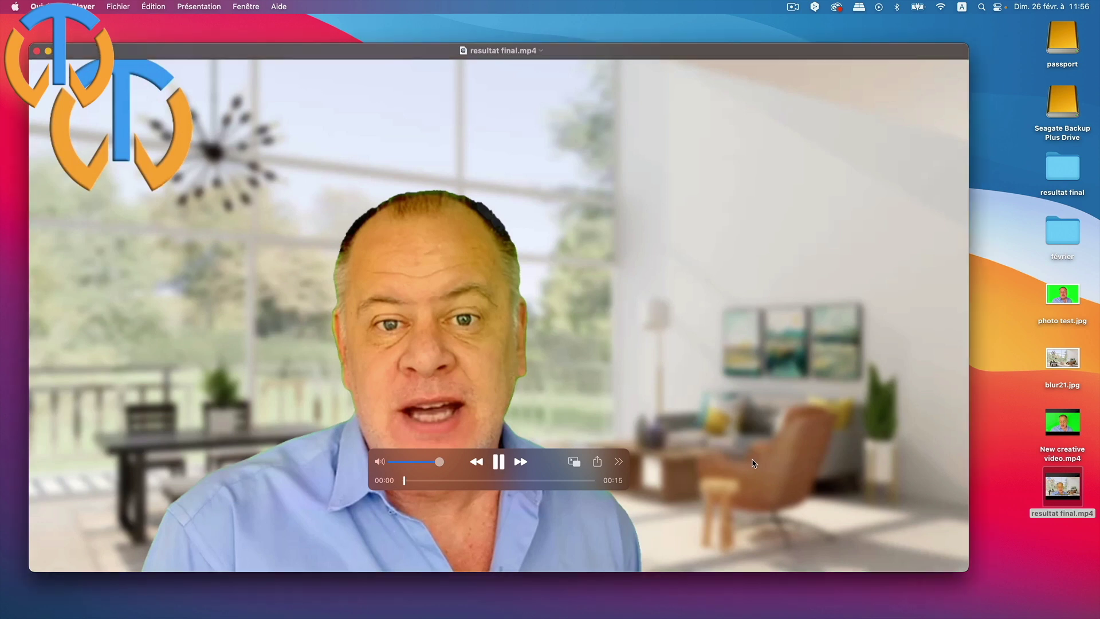